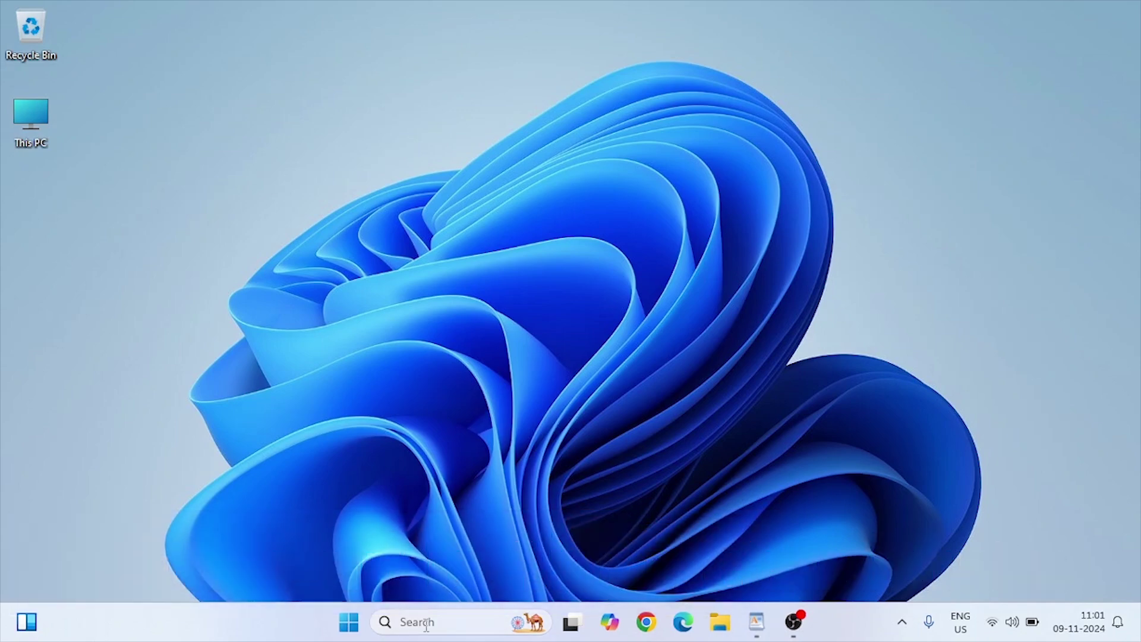
Search for 'regedit' and launch Registry Editor
{"action": "left_click", "coordinate": [426, 624]}
{"action": "type", "text": "regedit"}
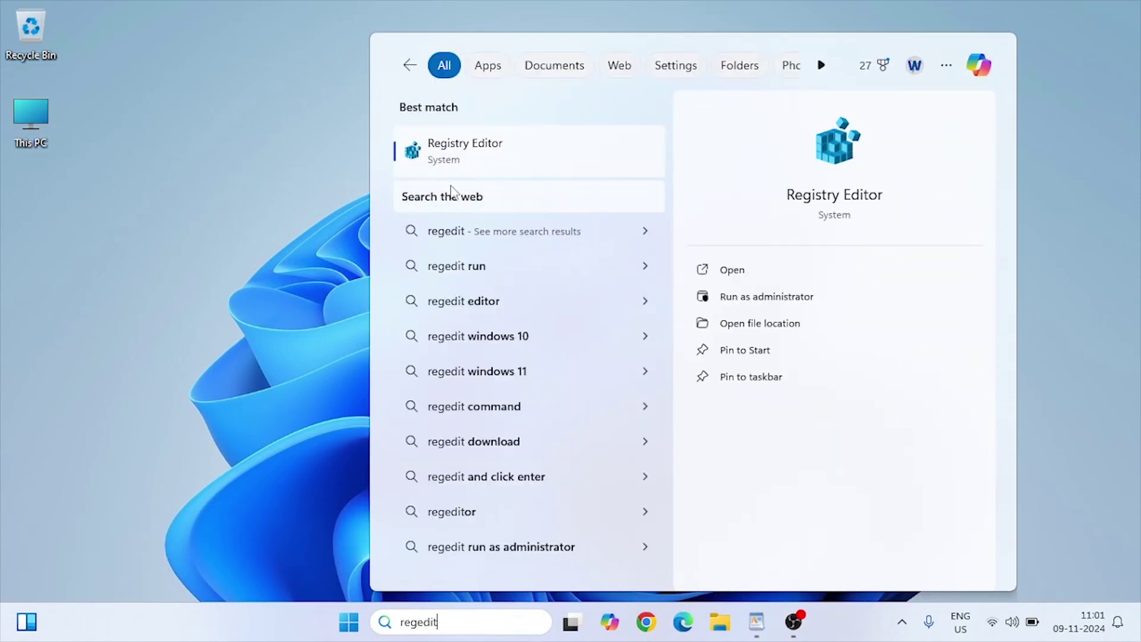
{"action": "left_click", "coordinate": [455, 155]}
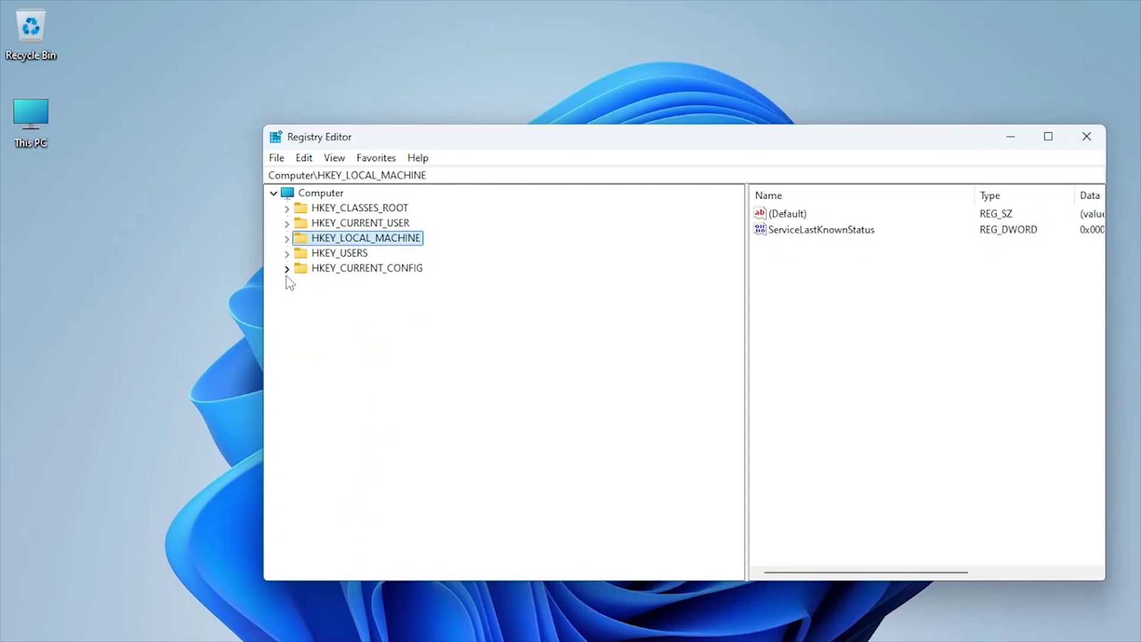
Expand HKEY_LOCAL_MACHINE\SYSTEM\CurrentControlSet\Services\Tcpip and select Parameters to list its values
{"action": "left_click", "coordinate": [287, 239]}
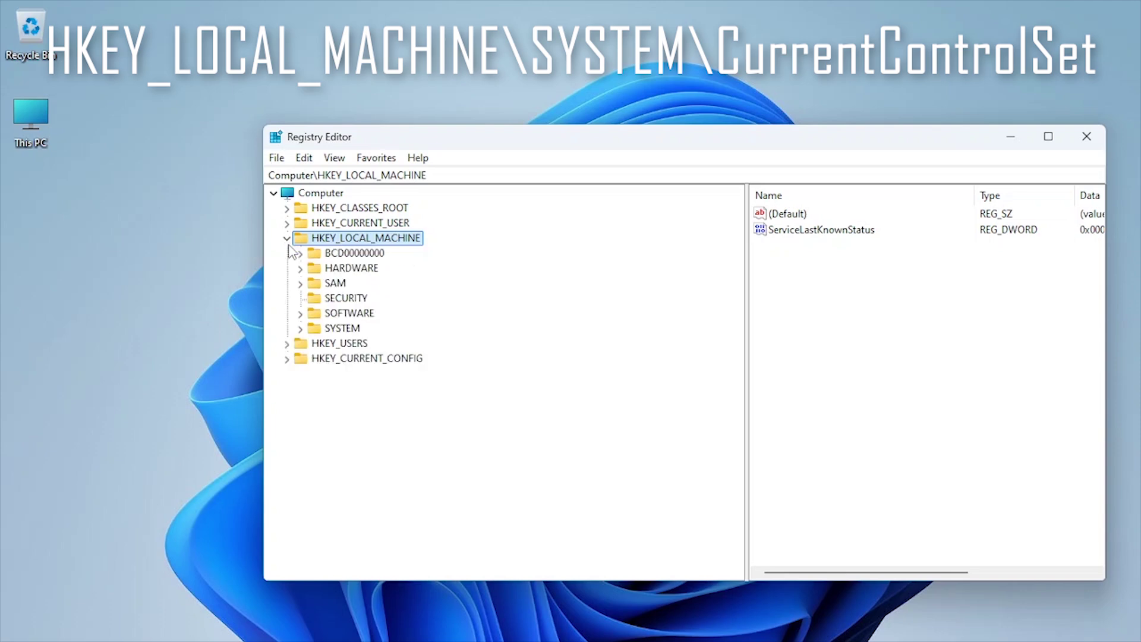
{"action": "left_click", "coordinate": [300, 328]}
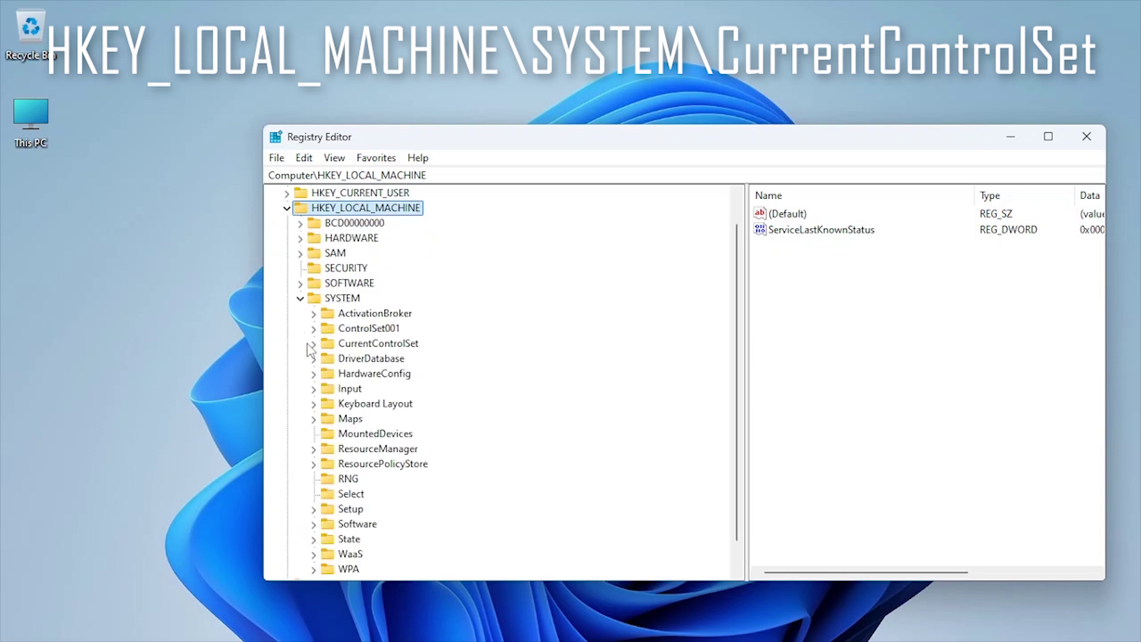
{"action": "left_click", "coordinate": [312, 344]}
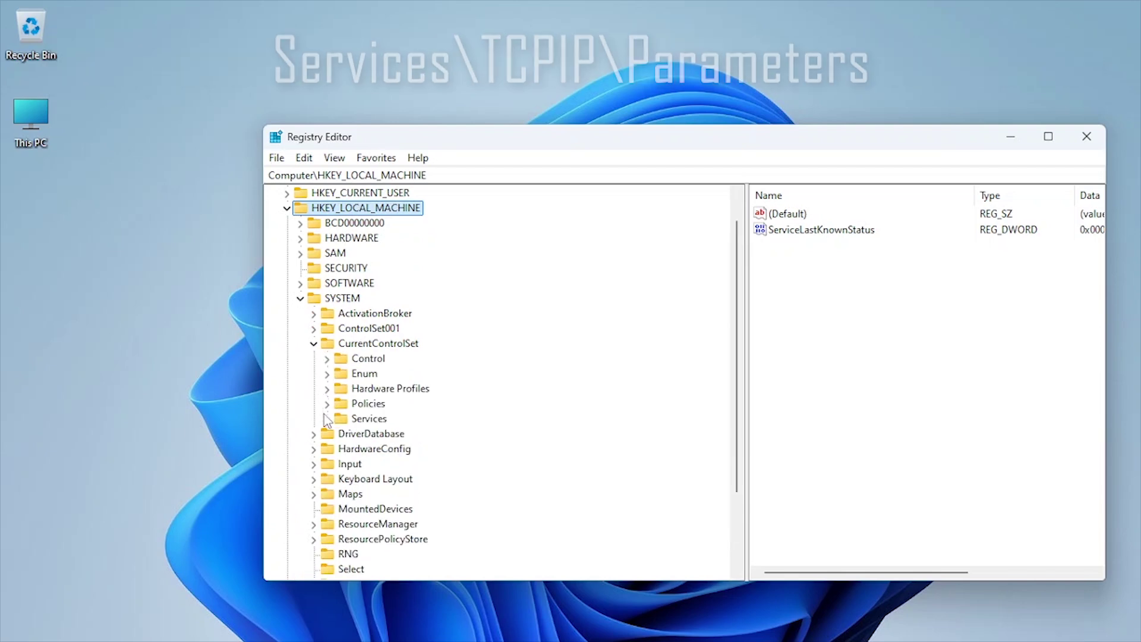
{"action": "left_click", "coordinate": [327, 420]}
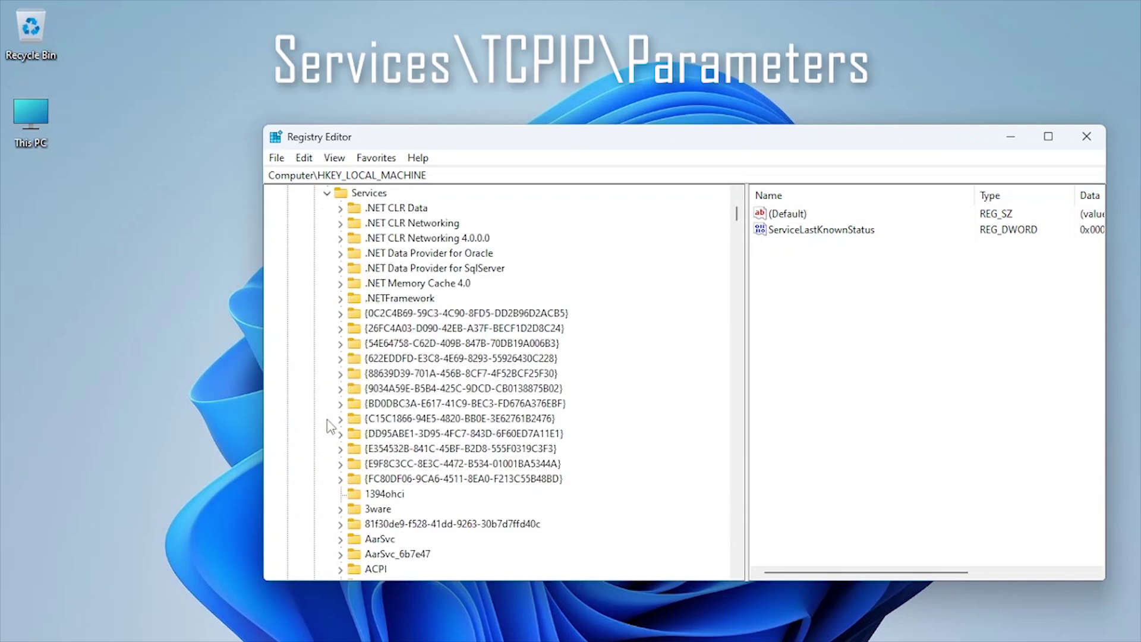
{"action": "left_click_drag", "start_coordinate": [737, 215], "coordinate": [727, 480]}
{"action": "left_click", "coordinate": [341, 299]}
{"action": "left_click", "coordinate": [354, 329]}
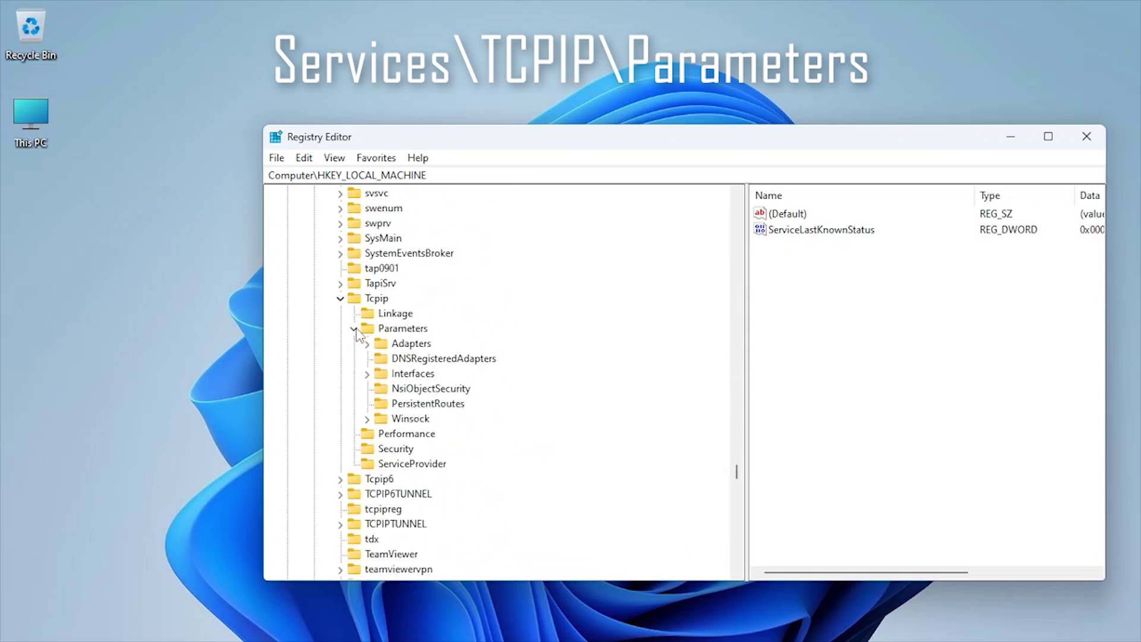
{"action": "left_click", "coordinate": [387, 330]}
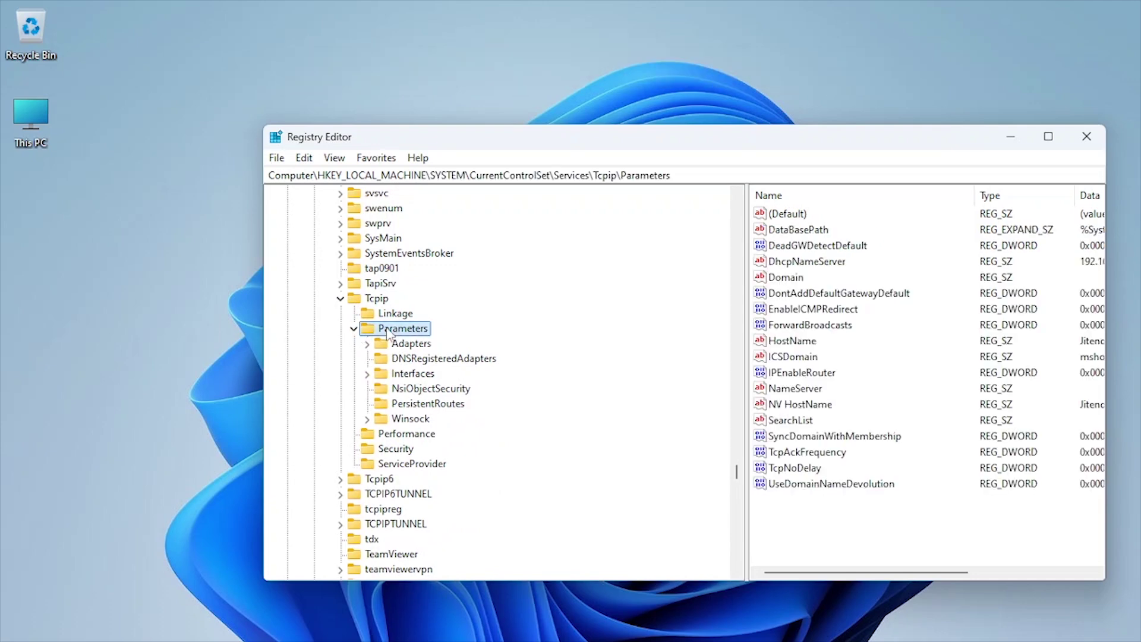
Create a 32-bit DWORD 'Network Throttlingindex' in Tcpip Parameters with data FFFFFFFF
{"action": "left_click", "coordinate": [1055, 135]}
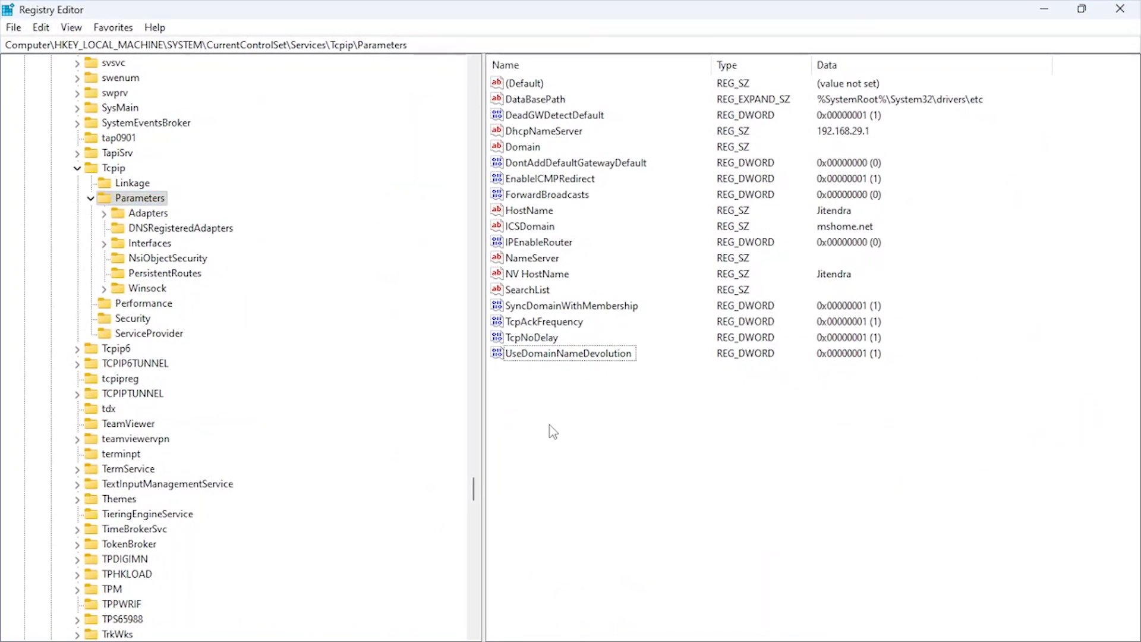
{"action": "right_click", "coordinate": [550, 395]}
{"action": "mouse_move", "coordinate": [612, 403]}
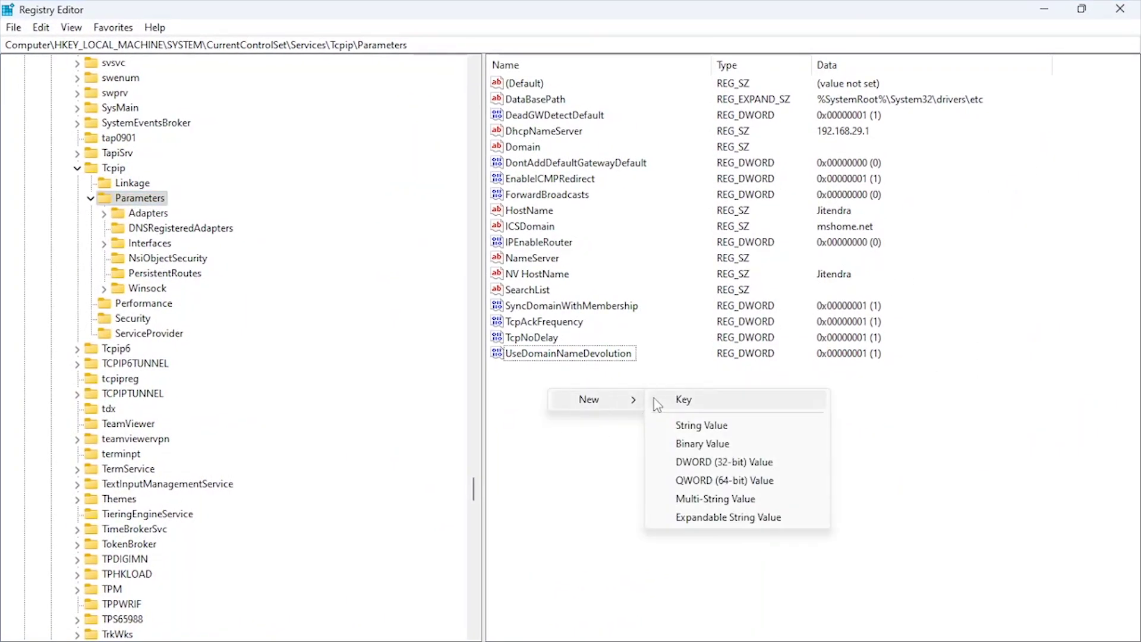
{"action": "left_click", "coordinate": [685, 464]}
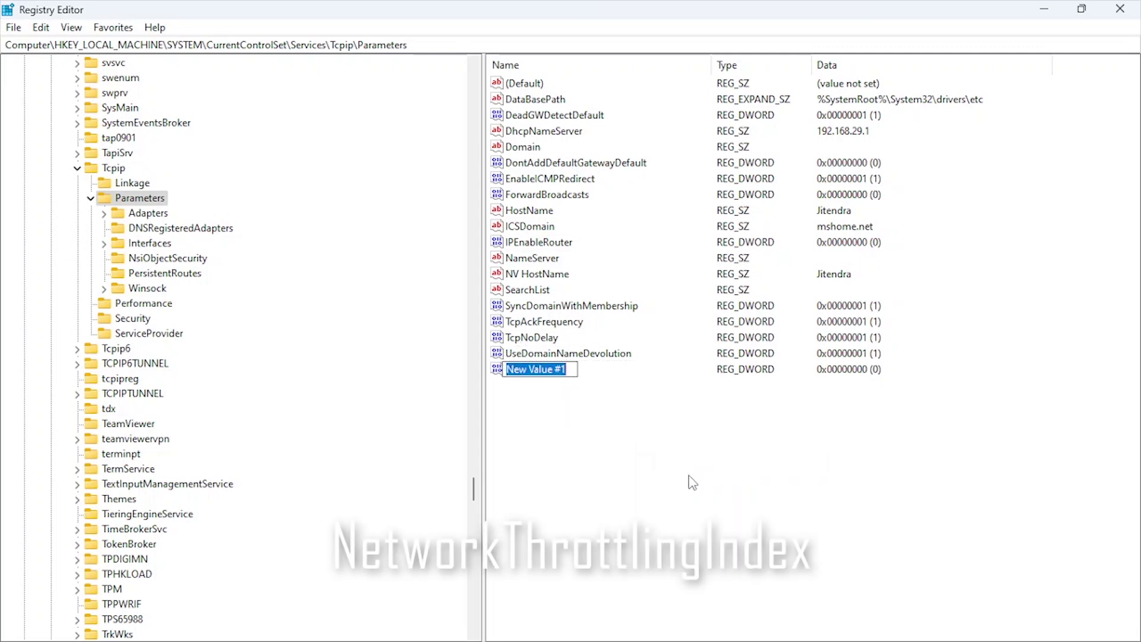
{"action": "type", "text": "Network Throttling"}
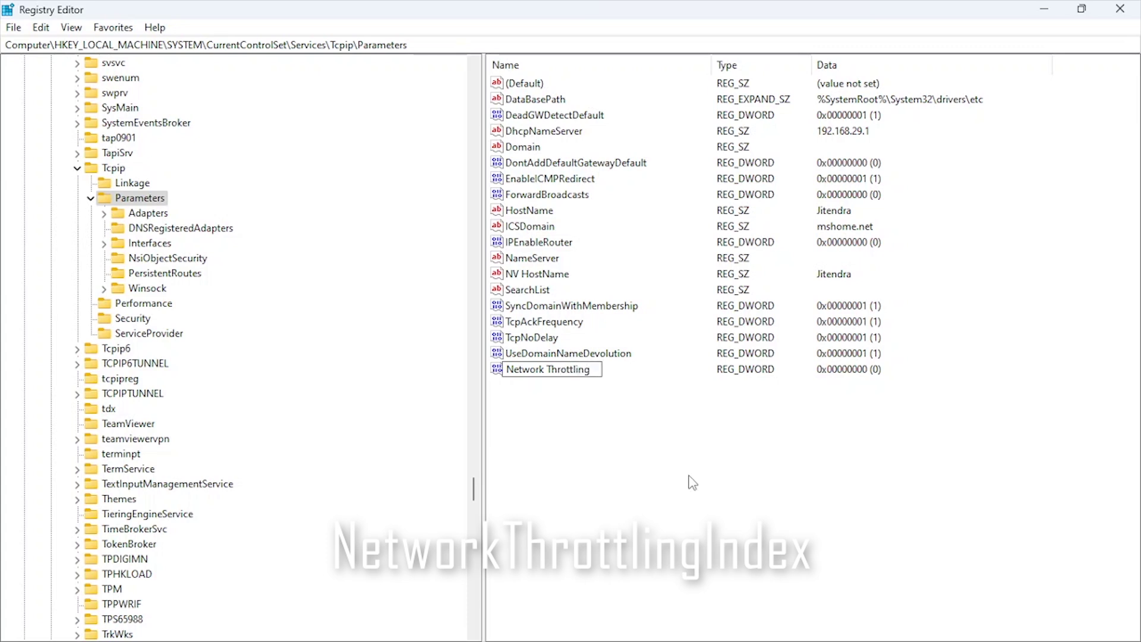
{"action": "type", "text": "In"}
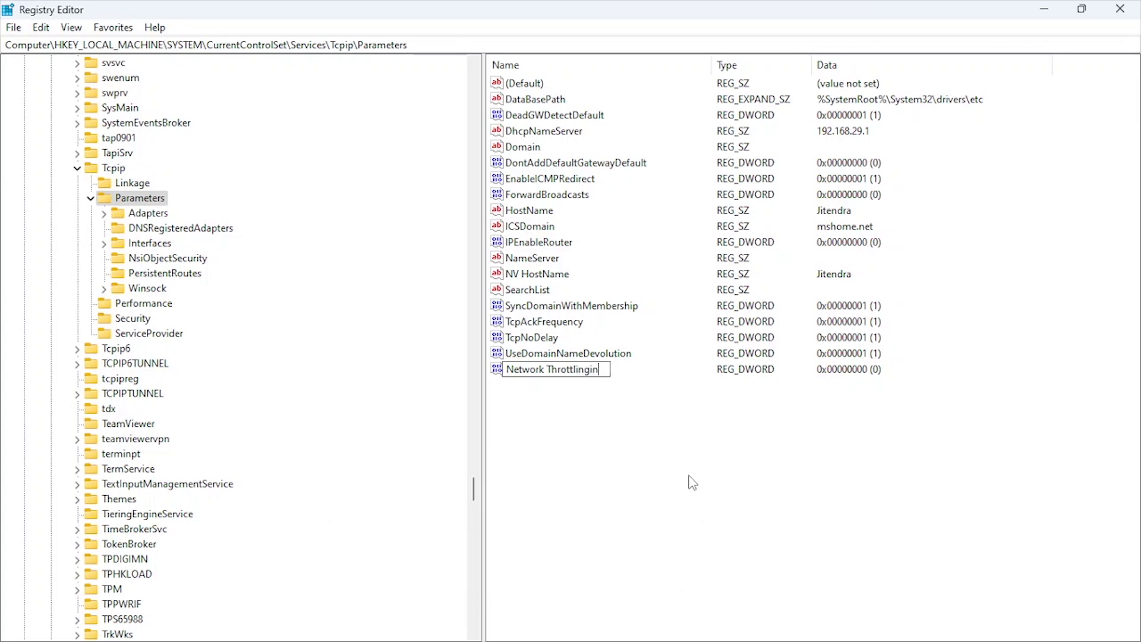
{"action": "type", "text": "dex"}
{"action": "key", "text": "Return"}
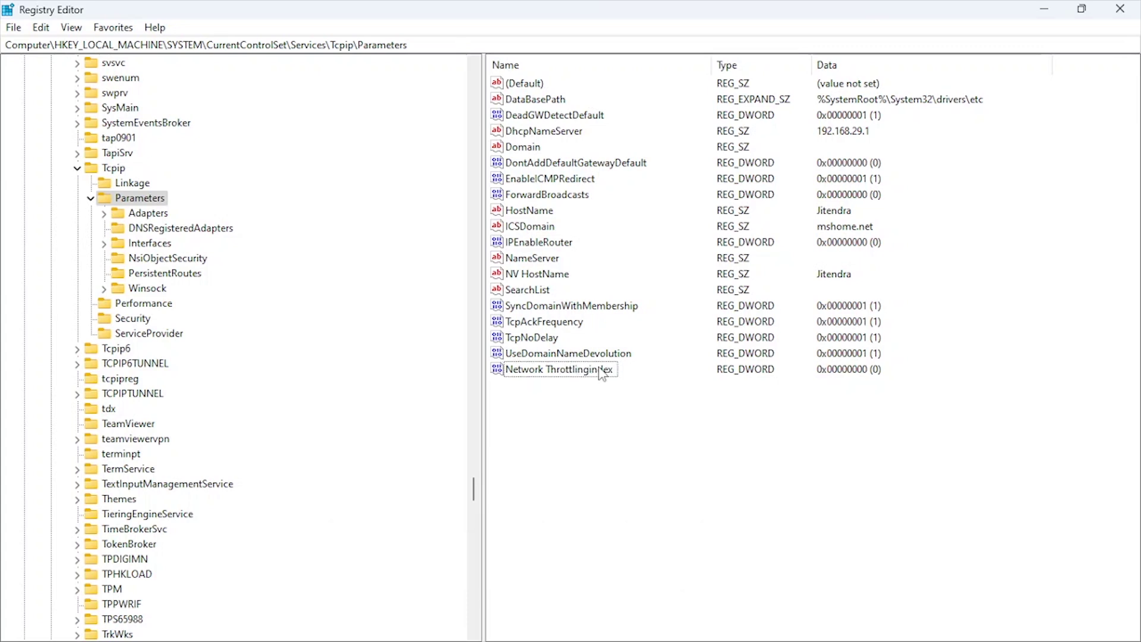
{"action": "double_click", "coordinate": [602, 373]}
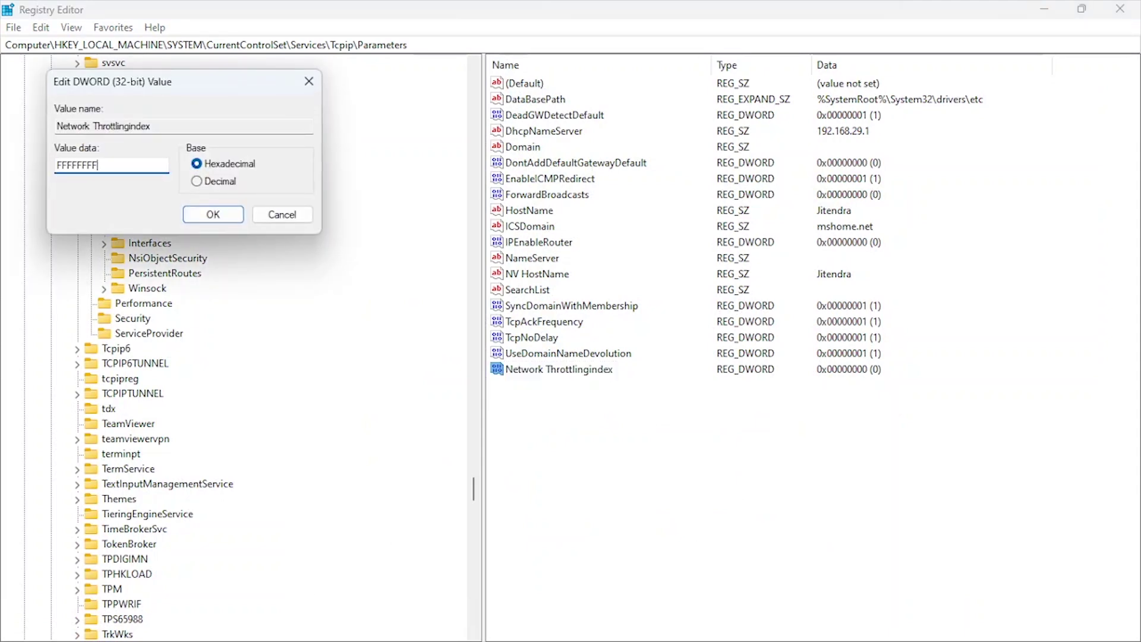
{"action": "left_click", "coordinate": [208, 213]}
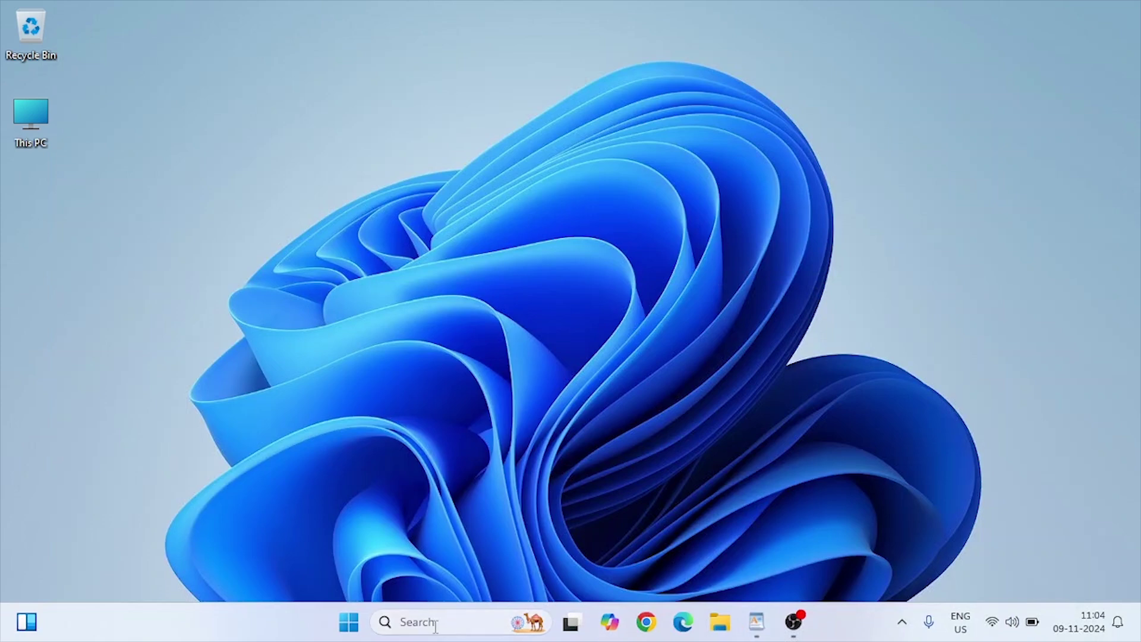
Open Performance Options via Settings > System > About > Advanced system settings
{"action": "left_click", "coordinate": [436, 627]}
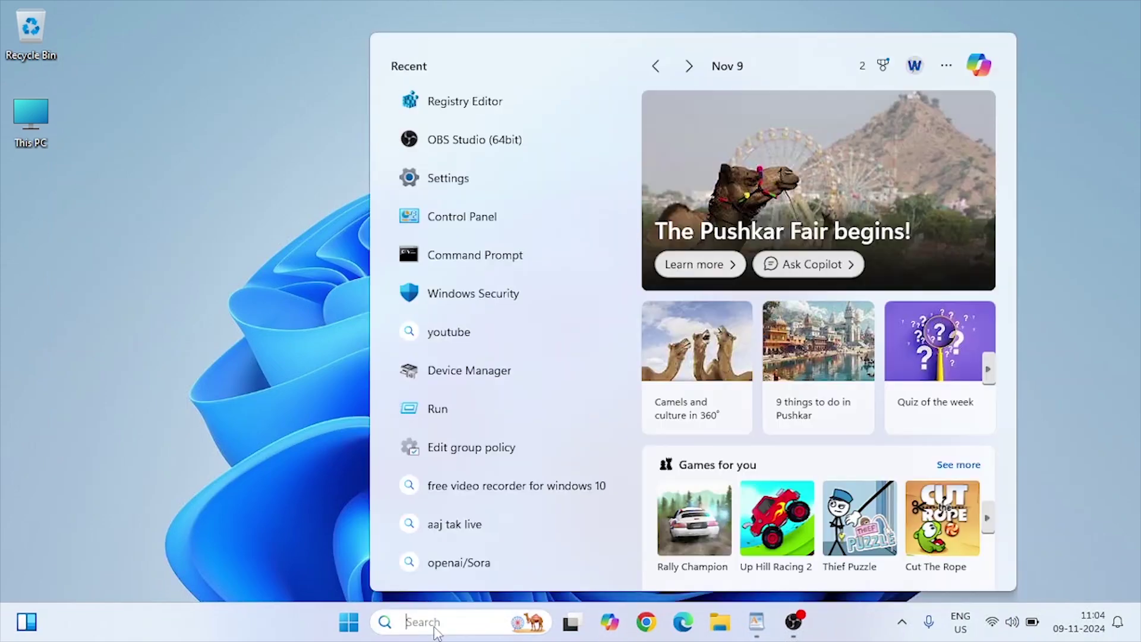
{"action": "type", "text": "settings"}
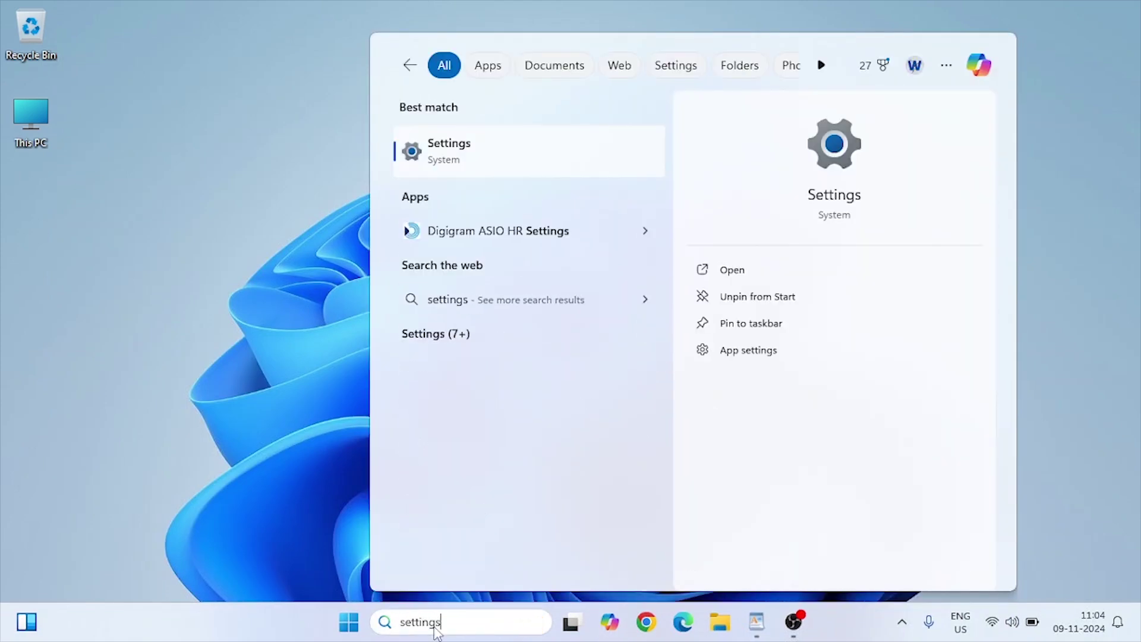
{"action": "left_click", "coordinate": [463, 154]}
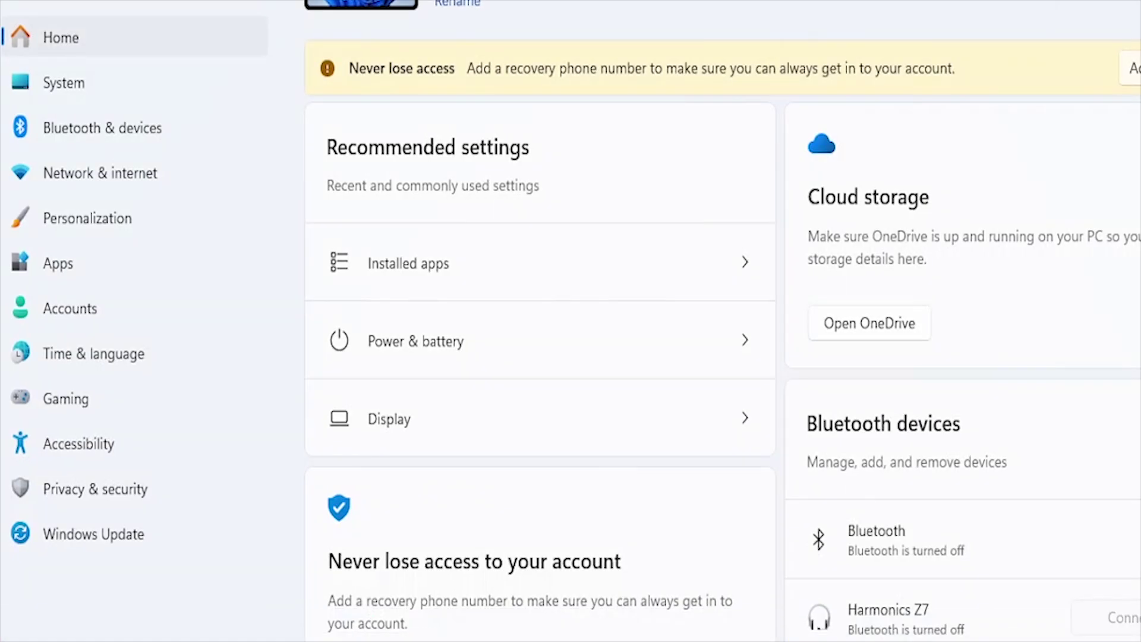
{"action": "left_click", "coordinate": [83, 86]}
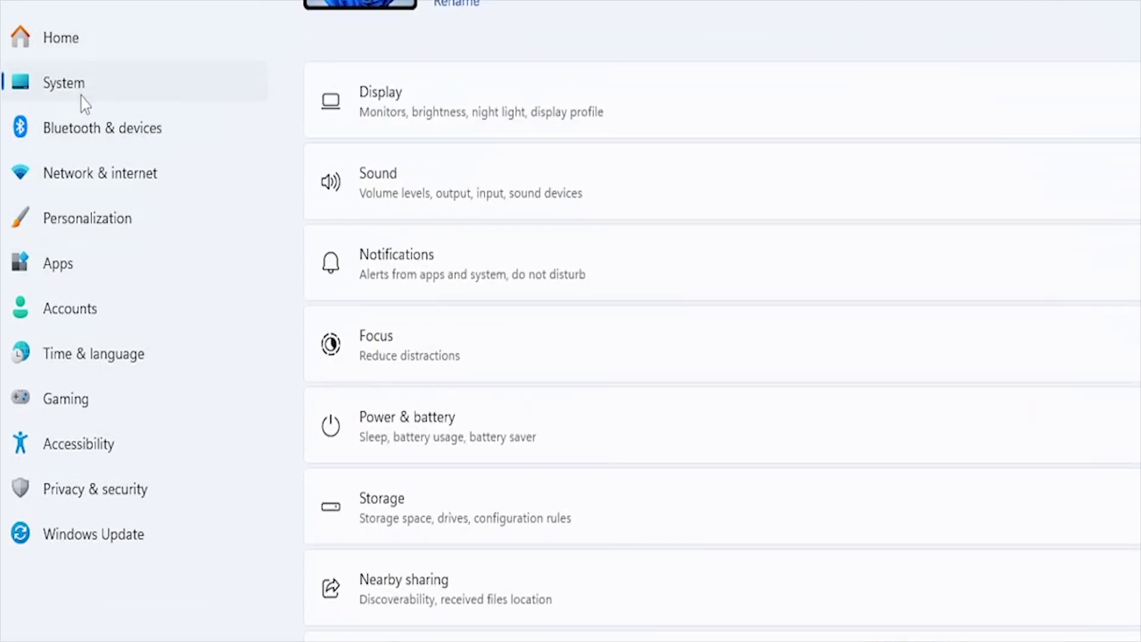
{"action": "scroll", "coordinate": [605, 355], "scroll_direction": "down", "scroll_amount": 15}
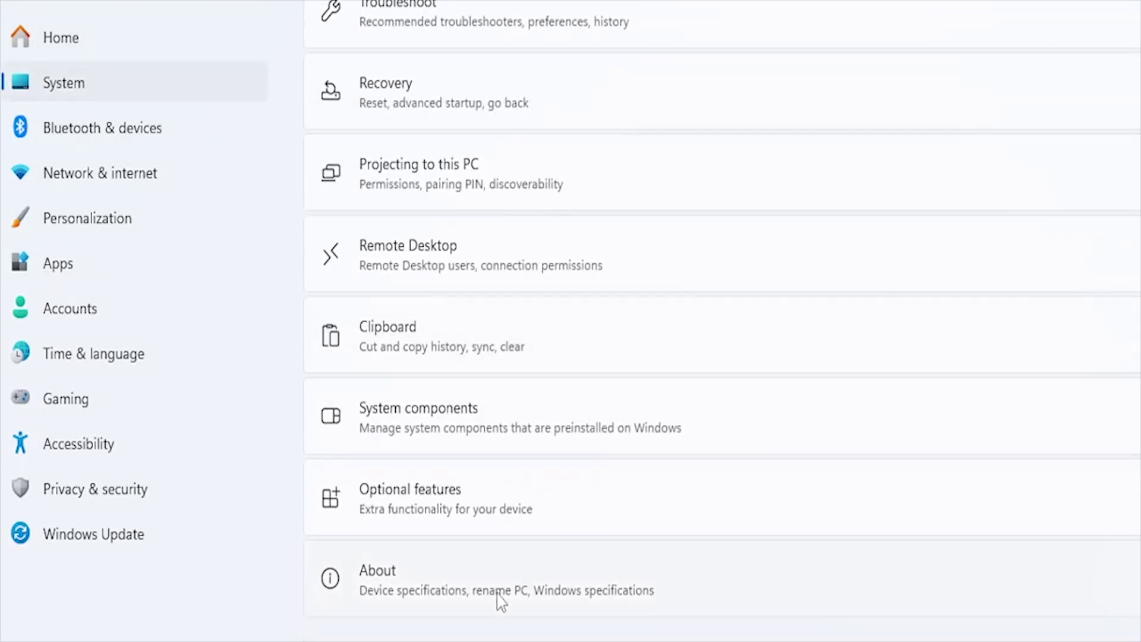
{"action": "left_click", "coordinate": [501, 601]}
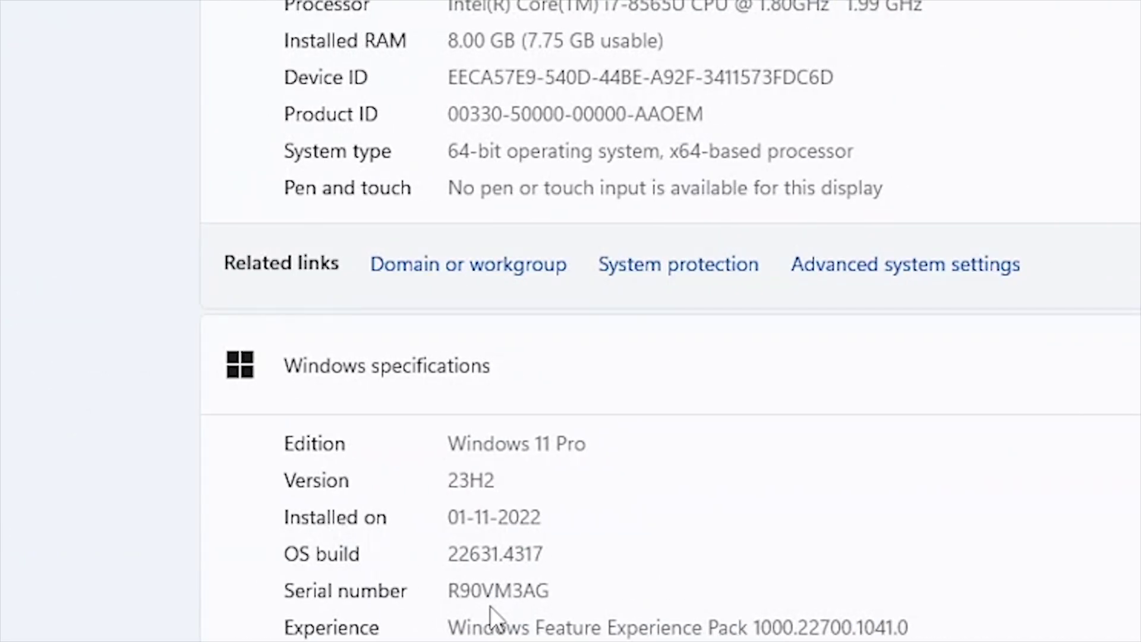
{"action": "left_click", "coordinate": [901, 278]}
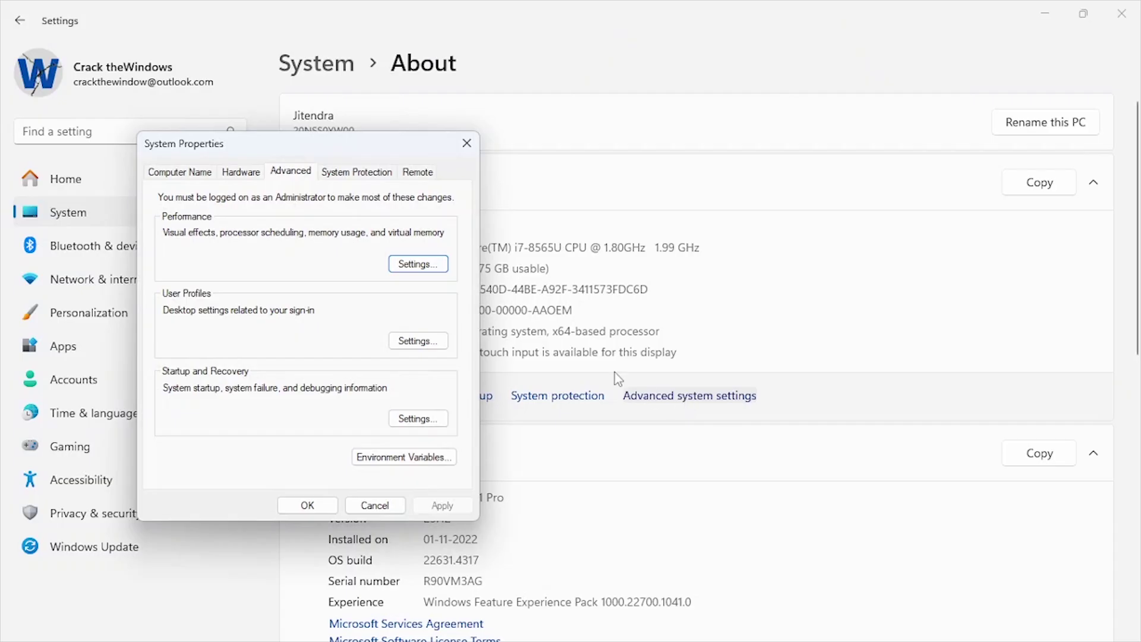
{"action": "left_click_drag", "start_coordinate": [328, 158], "coordinate": [347, 101]}
{"action": "left_click", "coordinate": [410, 210]}
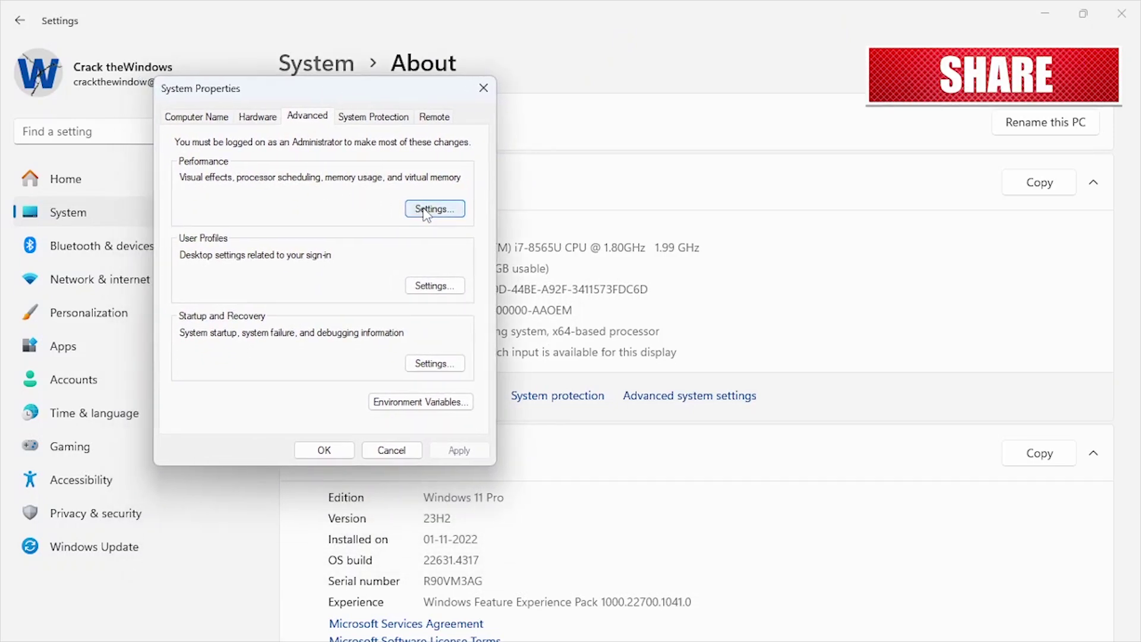
Set processor scheduling to Programs on the Advanced tab, apply it, and close System Properties
{"action": "left_click_drag", "start_coordinate": [309, 155], "coordinate": [334, 96]}
{"action": "left_click", "coordinate": [303, 112]}
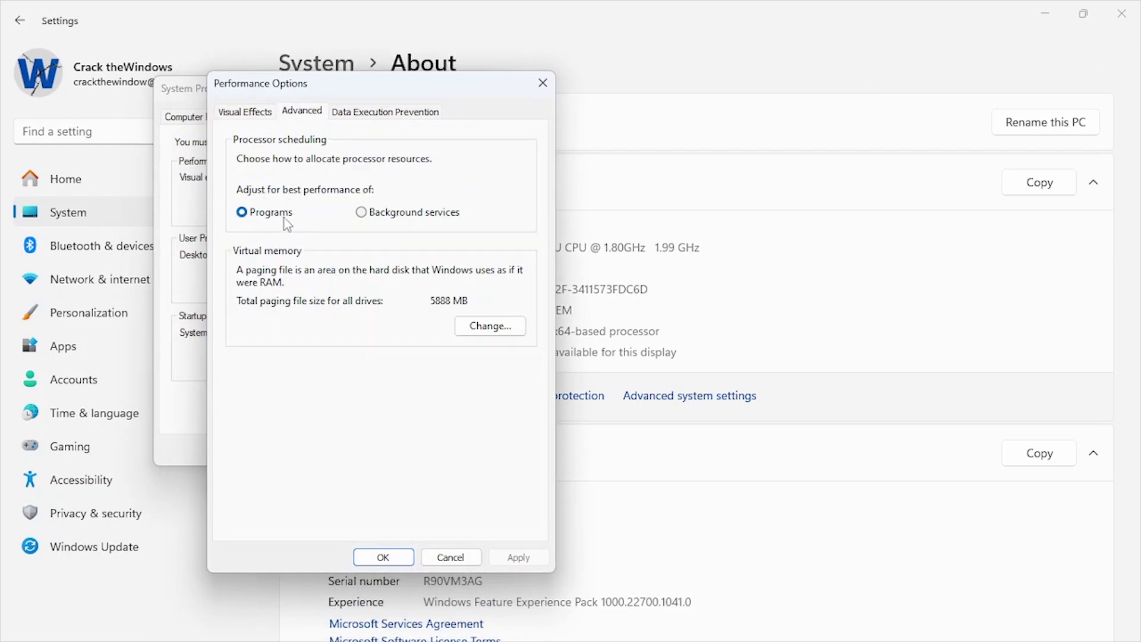
{"action": "left_click", "coordinate": [361, 212]}
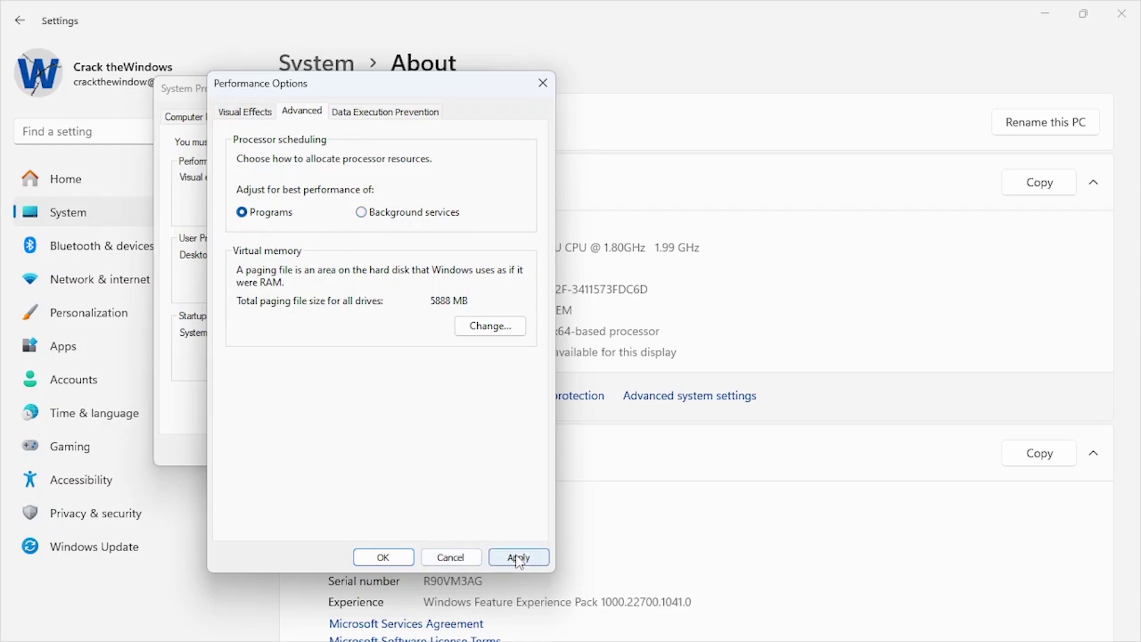
{"action": "left_click", "coordinate": [451, 557]}
{"action": "left_click", "coordinate": [324, 447]}
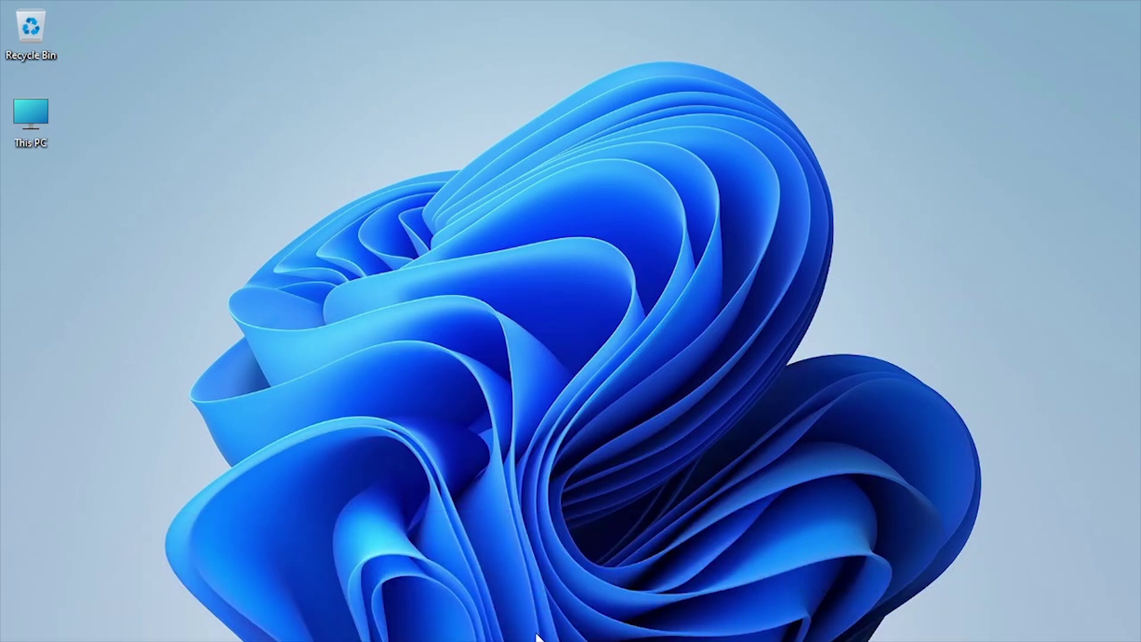
Run 'bcdedit /set disabledynamictick yes' in an administrator Command Prompt
{"action": "mouse_move", "coordinate": [537, 637]}
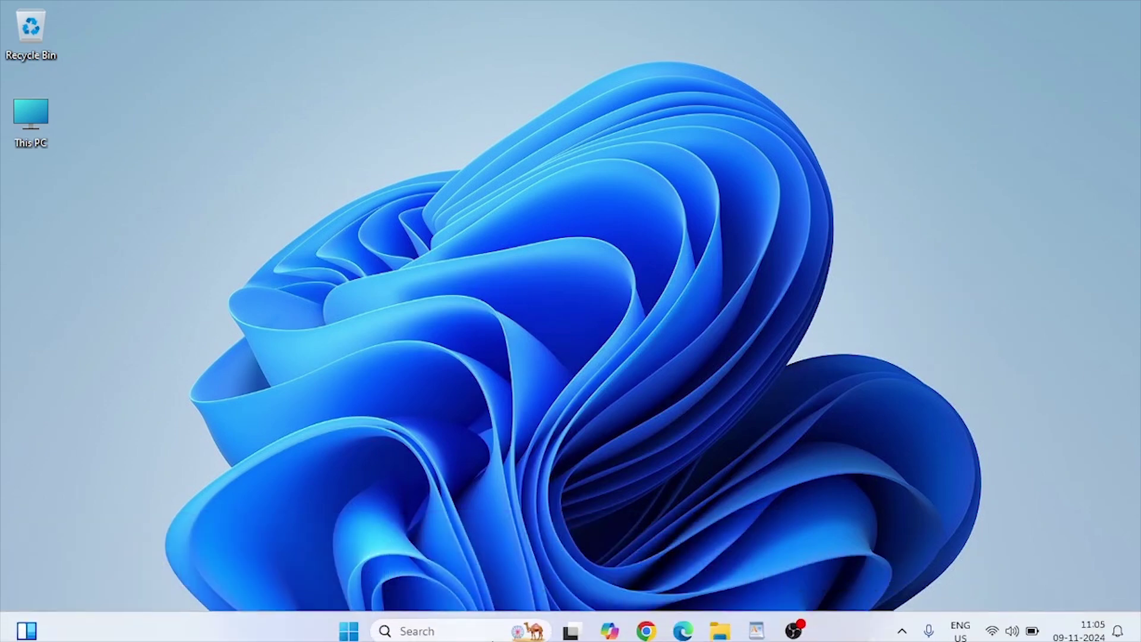
{"action": "left_click", "coordinate": [479, 622]}
{"action": "type", "text": "cmd"}
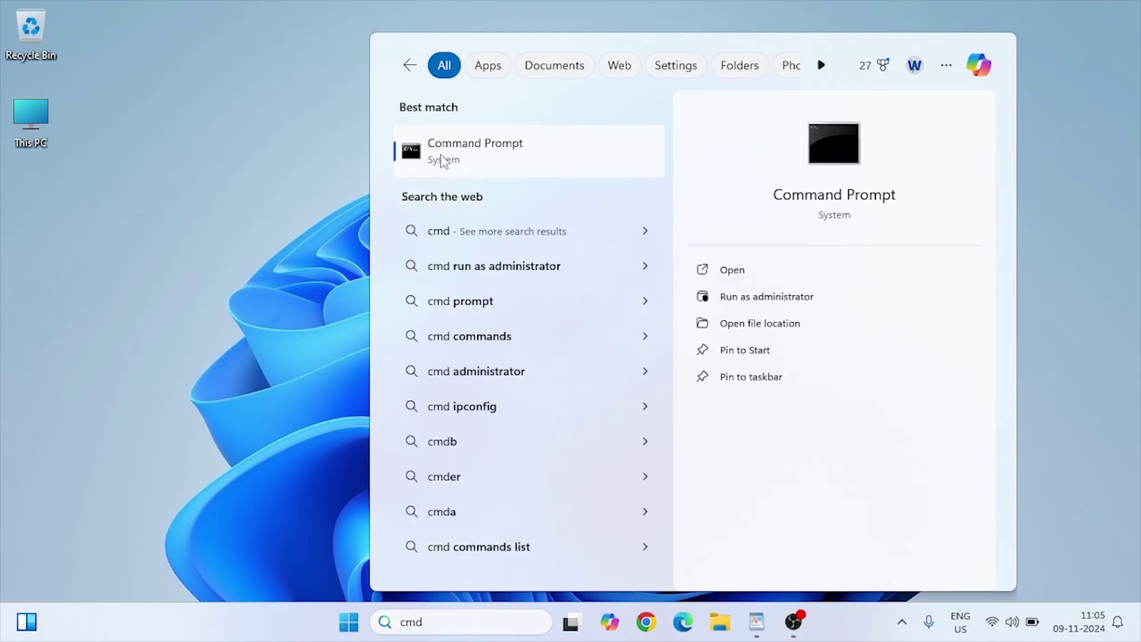
{"action": "right_click", "coordinate": [441, 158]}
{"action": "left_click", "coordinate": [482, 177]}
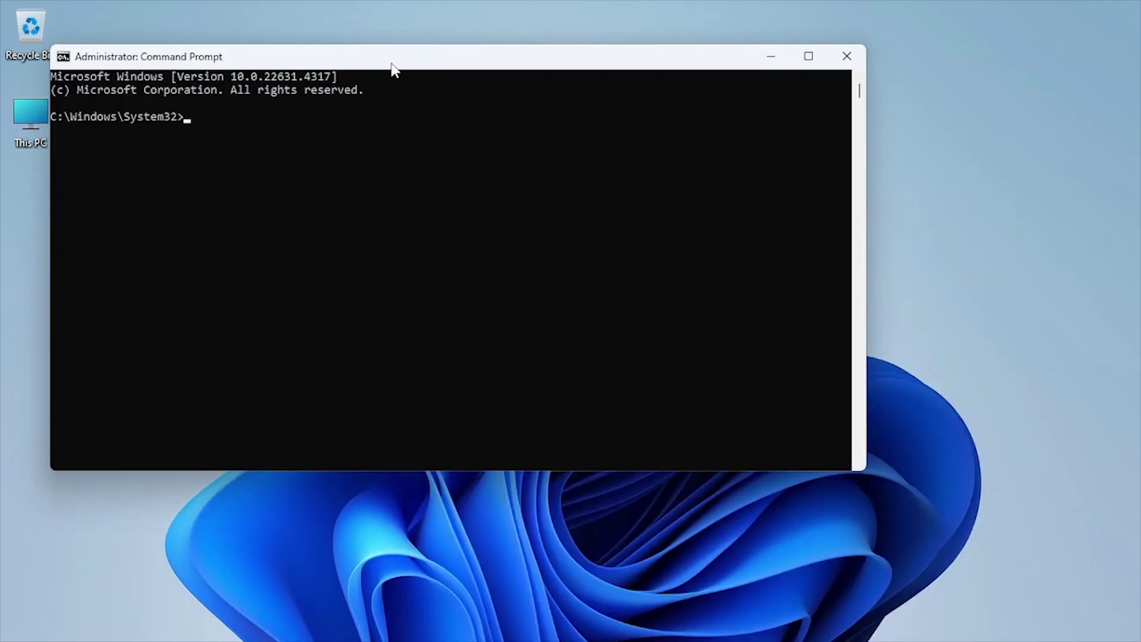
{"action": "type", "text": "bcdedit /set disabledynamictick yes"}
{"action": "key", "text": "Return"}
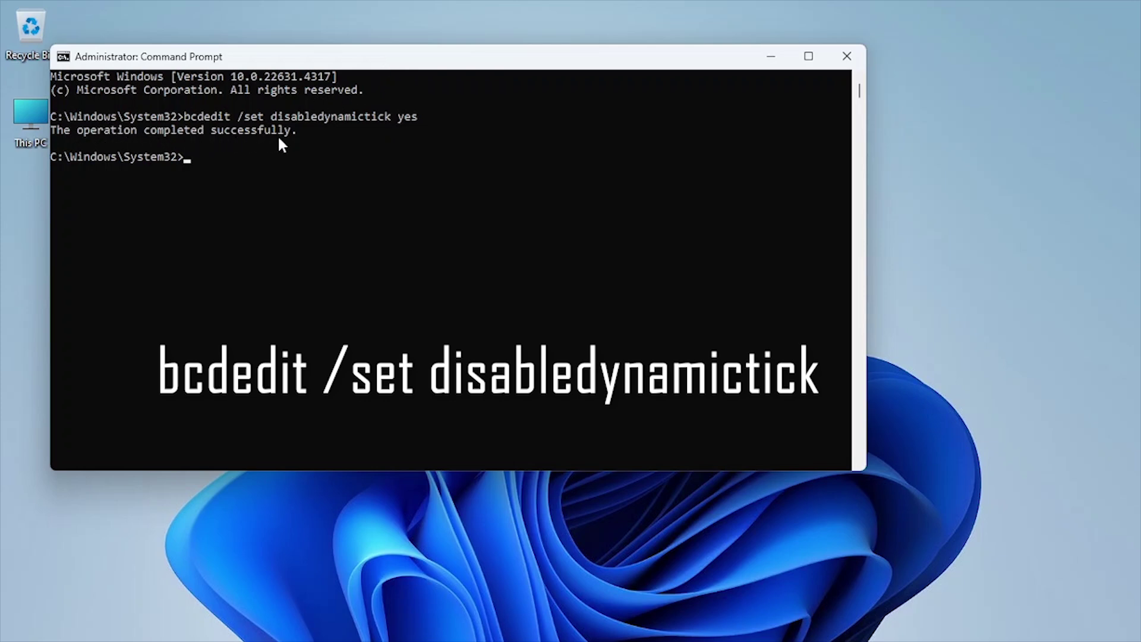
Close Command Prompt and bring up the Start button's quick-links menu for restart options
{"action": "left_click", "coordinate": [847, 57]}
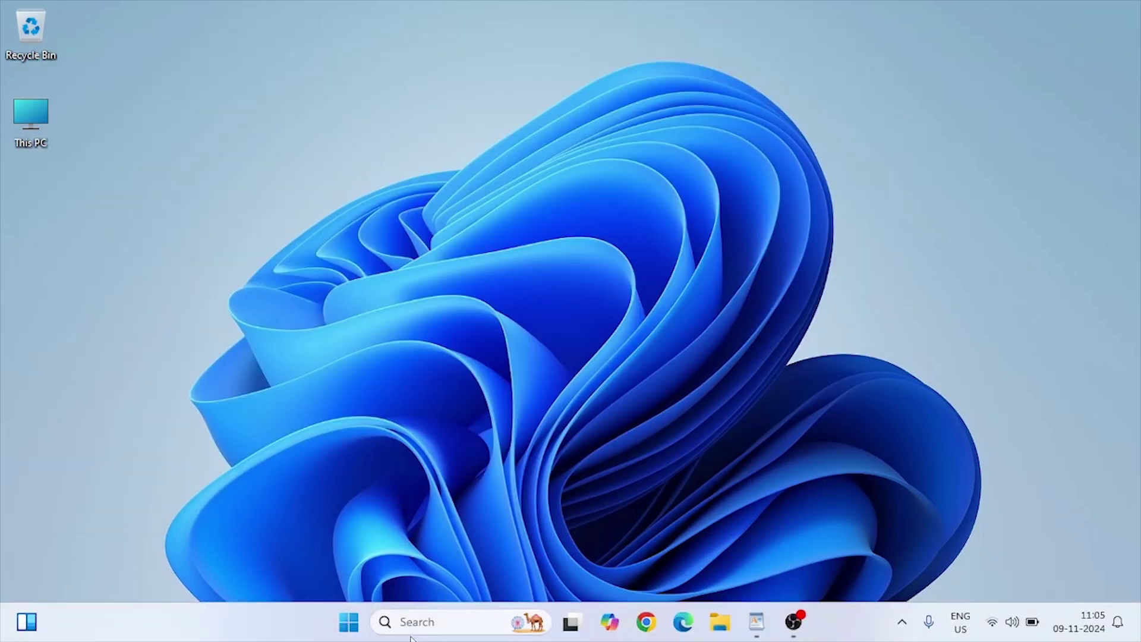
{"action": "right_click", "coordinate": [349, 621]}
{"action": "mouse_move", "coordinate": [387, 543]}
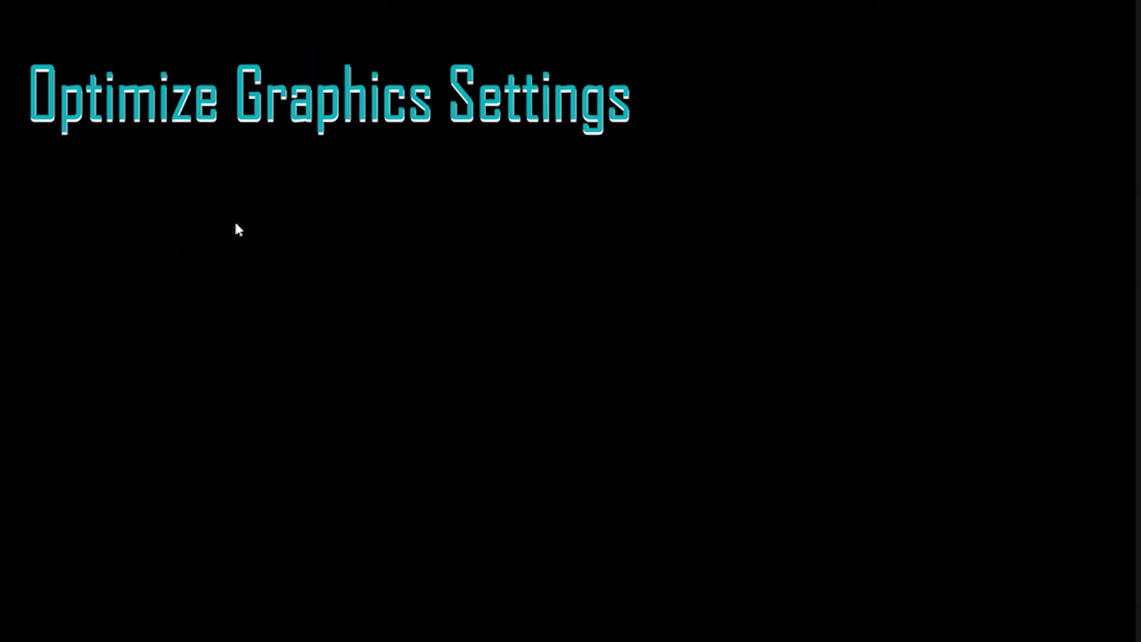
Open NVIDIA Control Panel from the desktop menu and go to Manage 3D Settings
{"action": "right_click", "coordinate": [238, 229]}
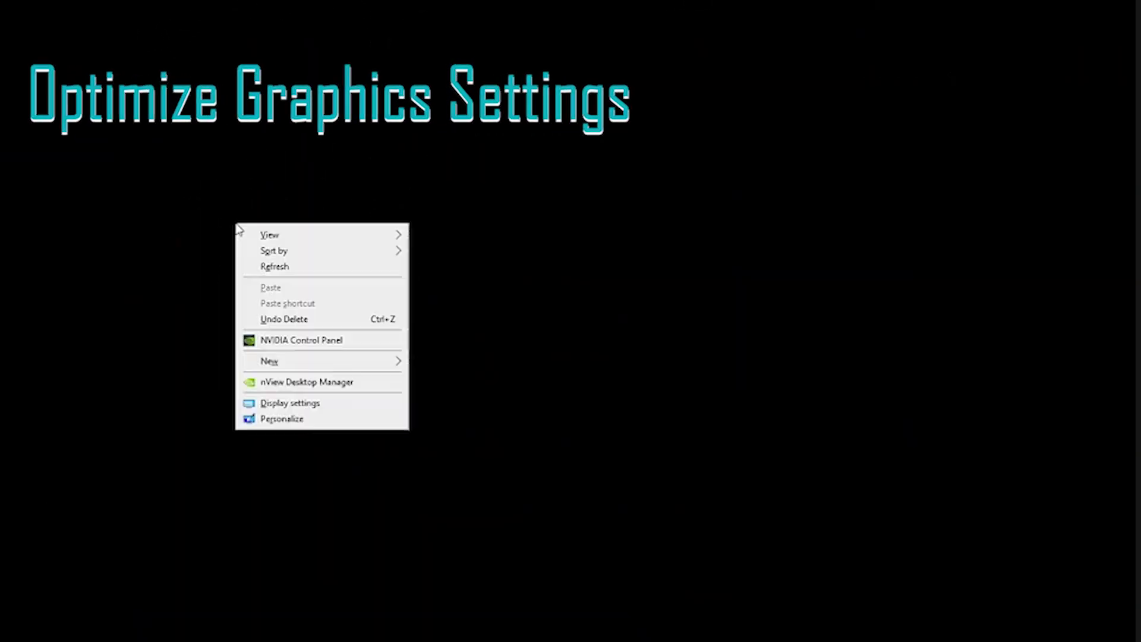
{"action": "left_click", "coordinate": [300, 345]}
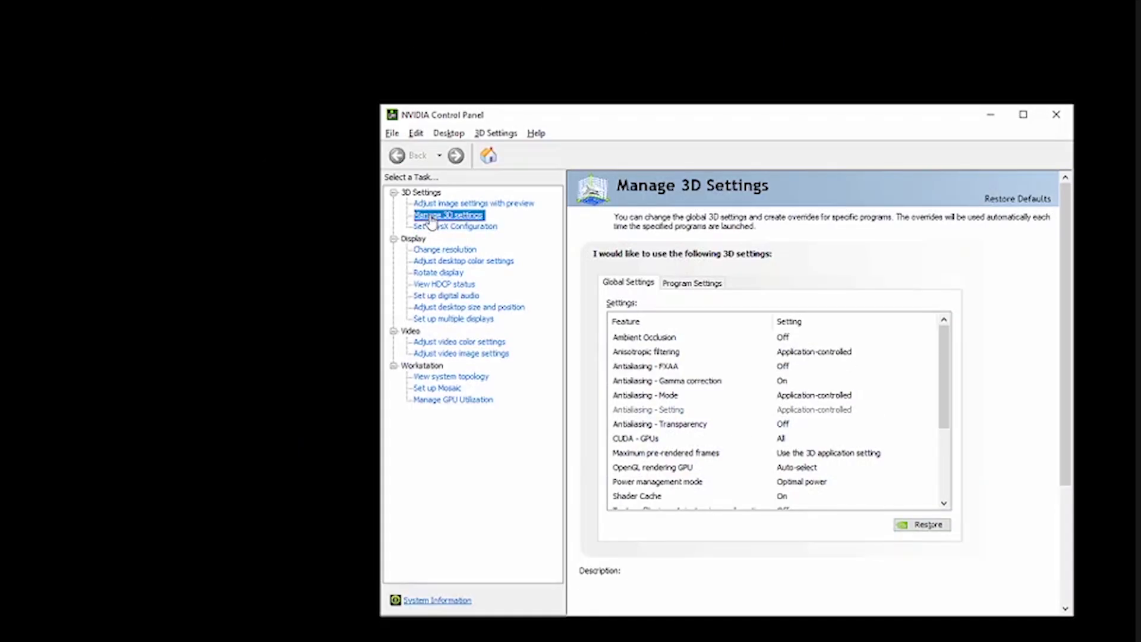
{"action": "left_click", "coordinate": [432, 204]}
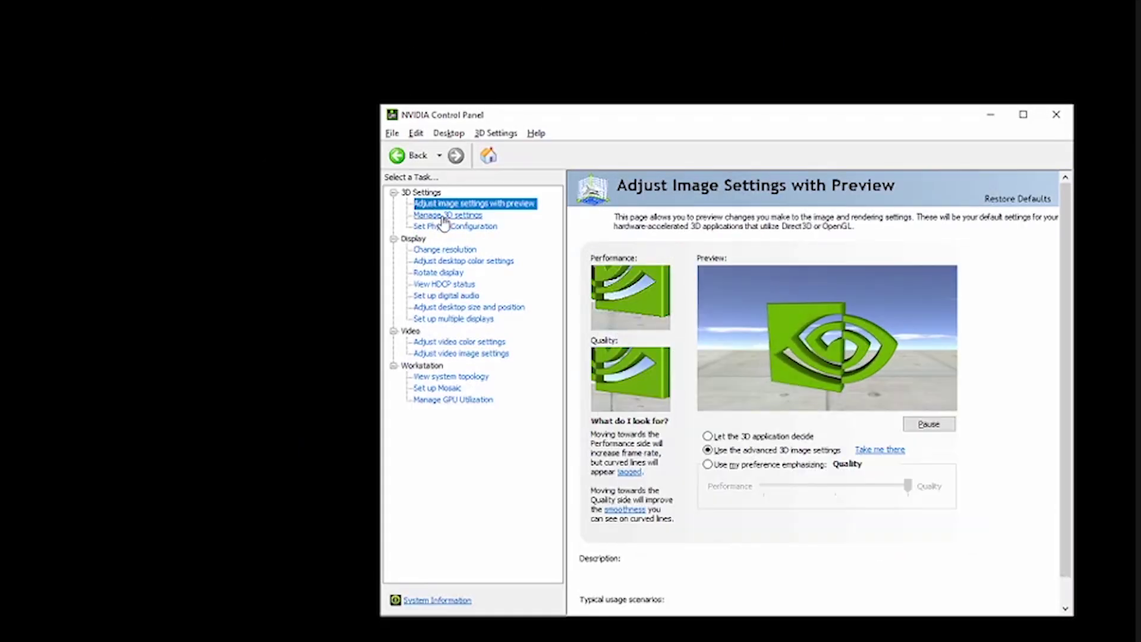
{"action": "left_click", "coordinate": [443, 216]}
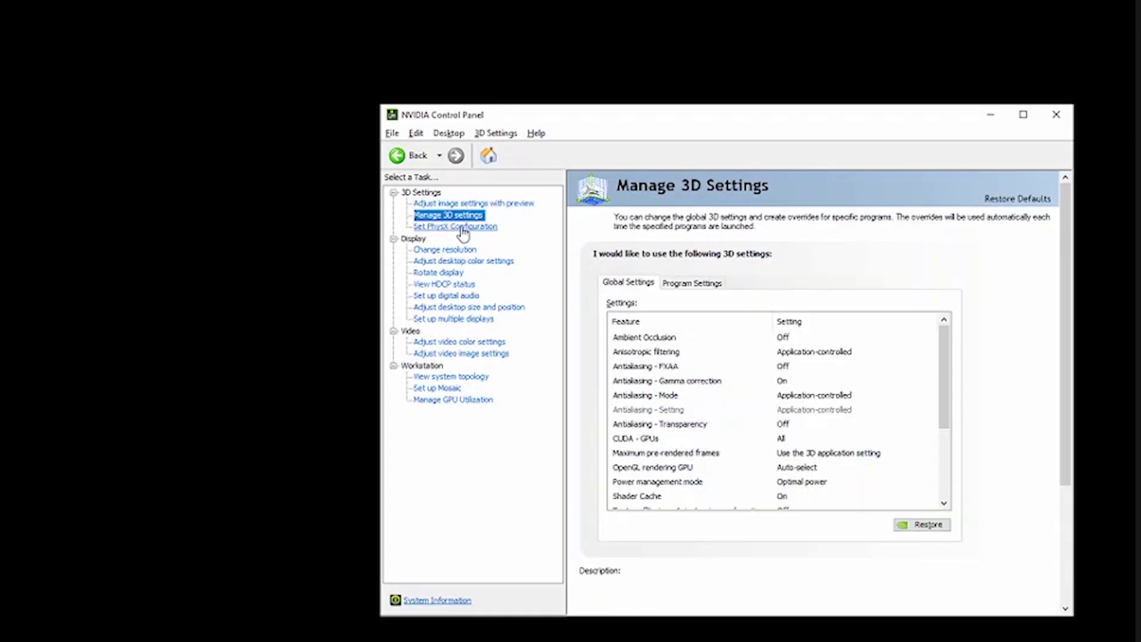
{"action": "left_click", "coordinate": [468, 227]}
{"action": "left_click", "coordinate": [499, 134]}
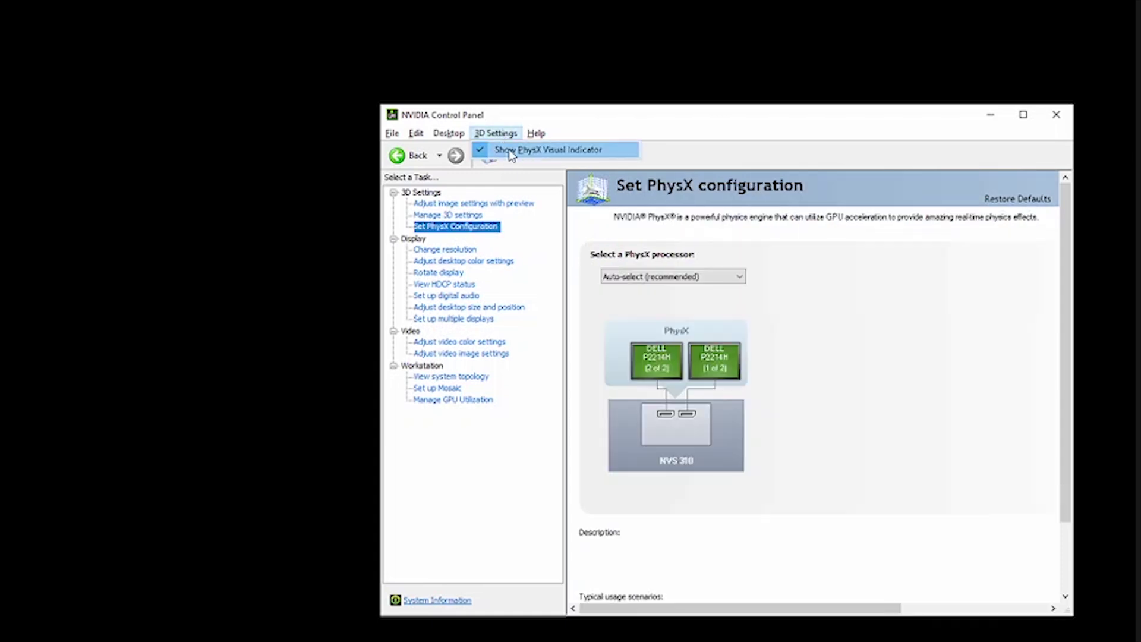
{"action": "left_click", "coordinate": [452, 216]}
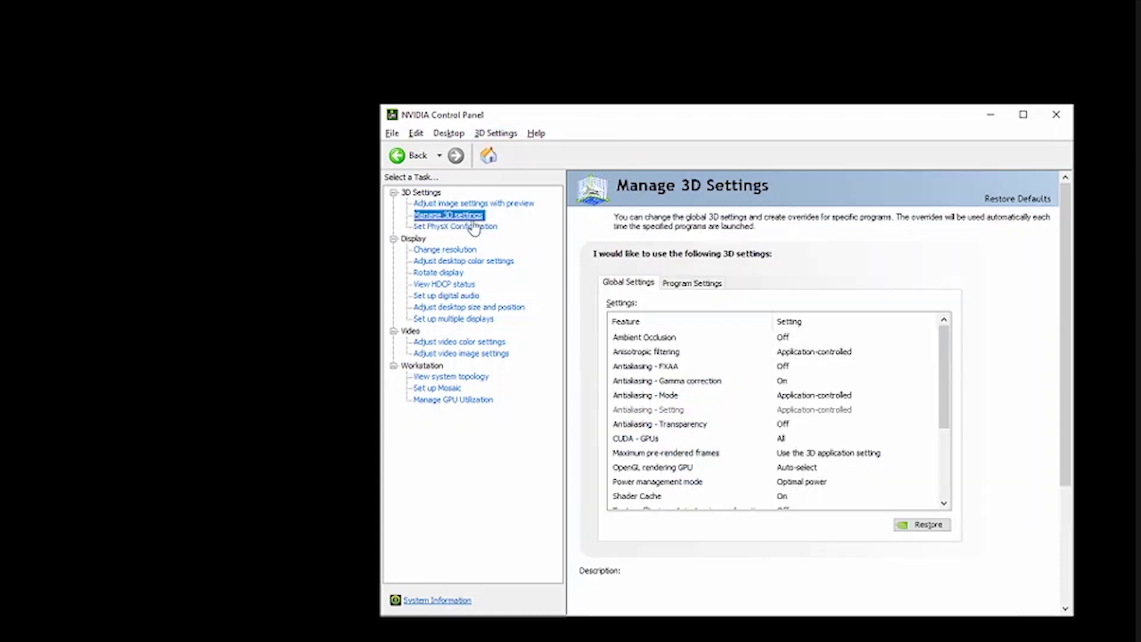
Add Windows Media Player in Program Settings and set Power management mode to Prefer maximum performance
{"action": "left_click", "coordinate": [689, 283]}
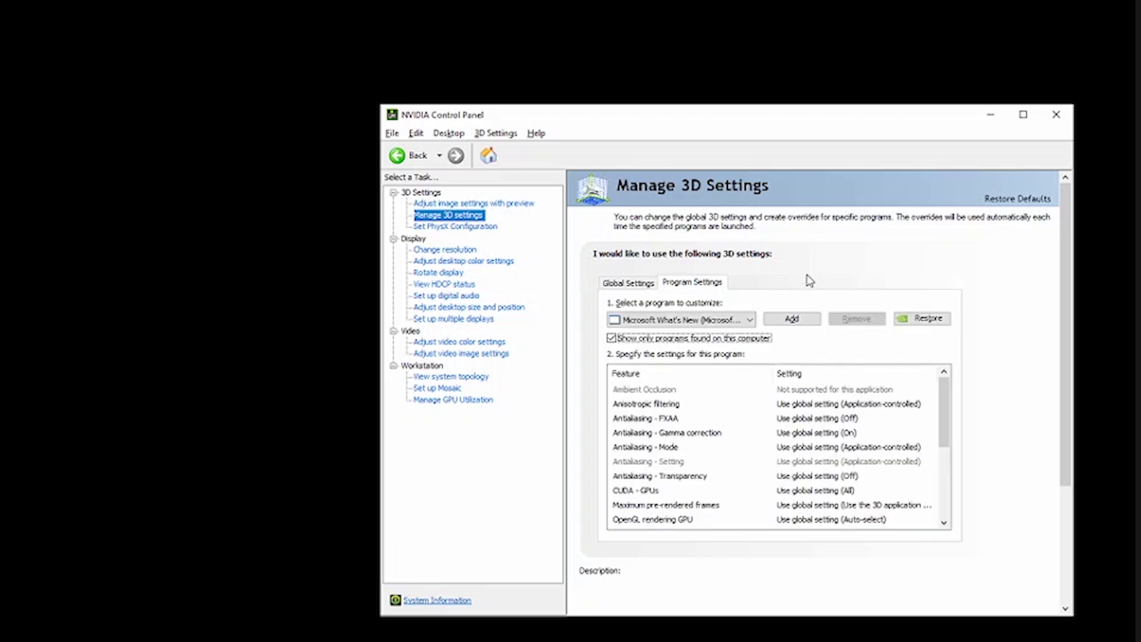
{"action": "left_click", "coordinate": [809, 324]}
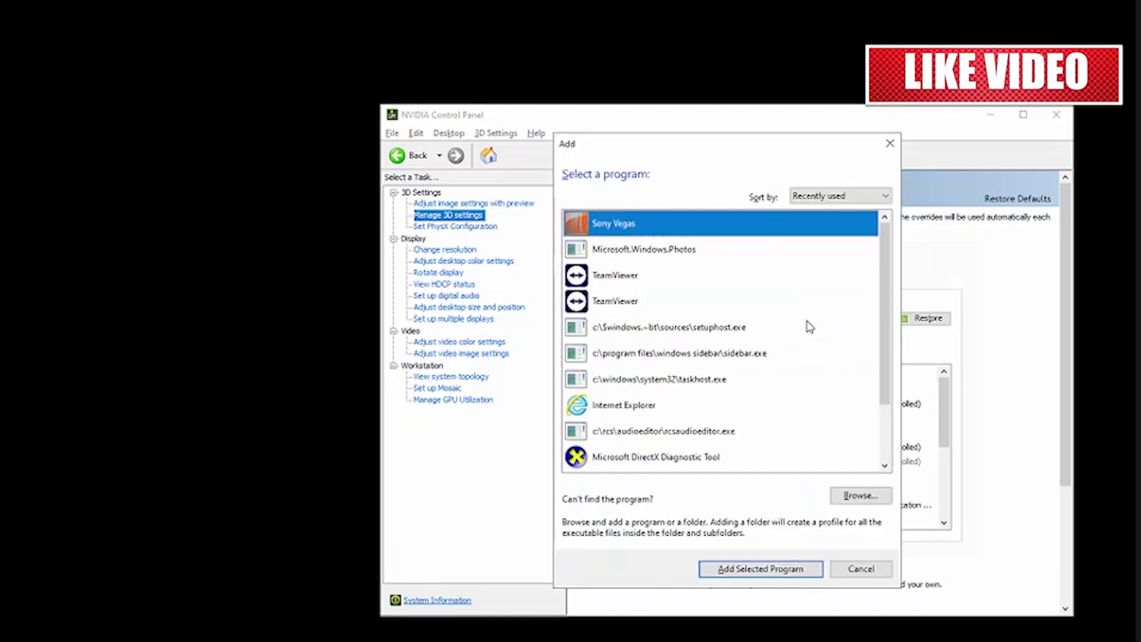
{"action": "left_click", "coordinate": [670, 433]}
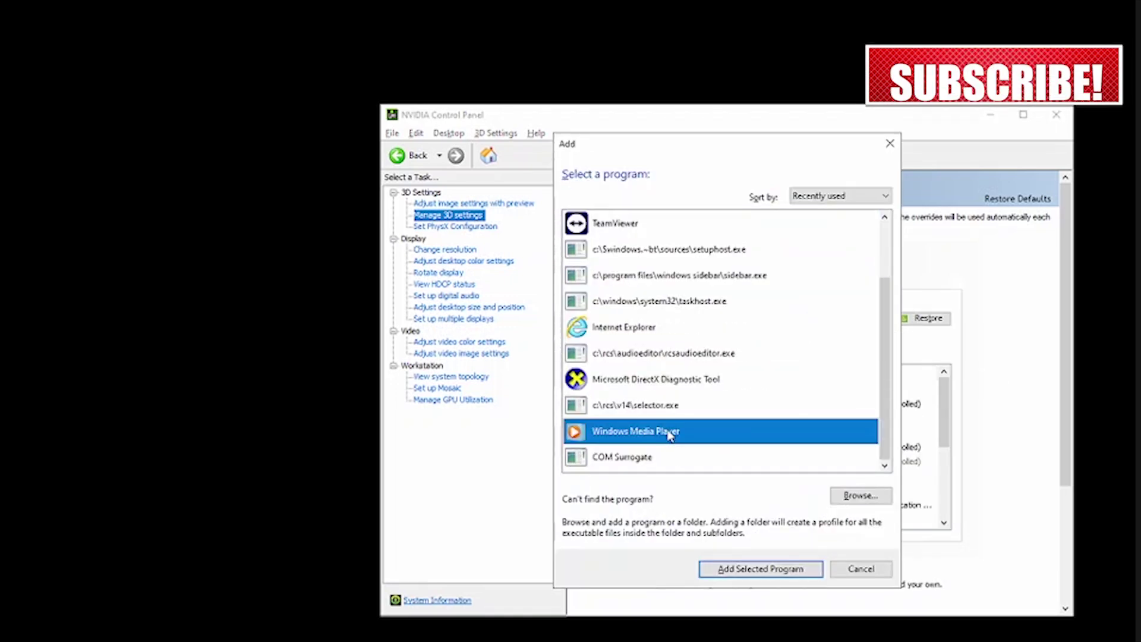
{"action": "left_click", "coordinate": [772, 571]}
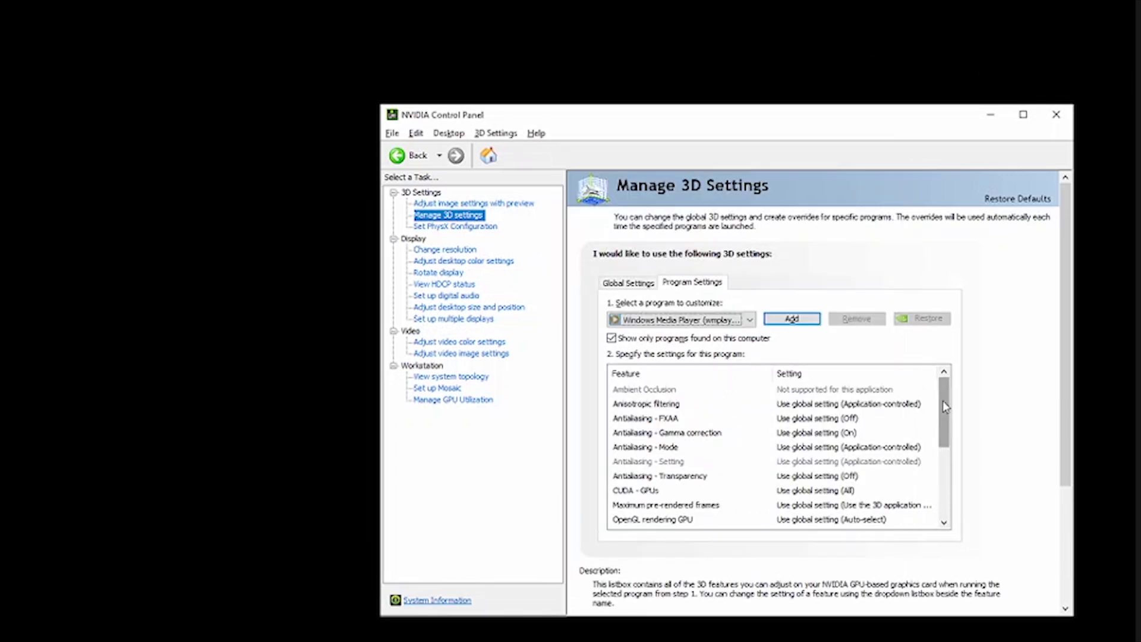
{"action": "left_click_drag", "start_coordinate": [943, 405], "coordinate": [945, 442]}
{"action": "left_click", "coordinate": [711, 467]}
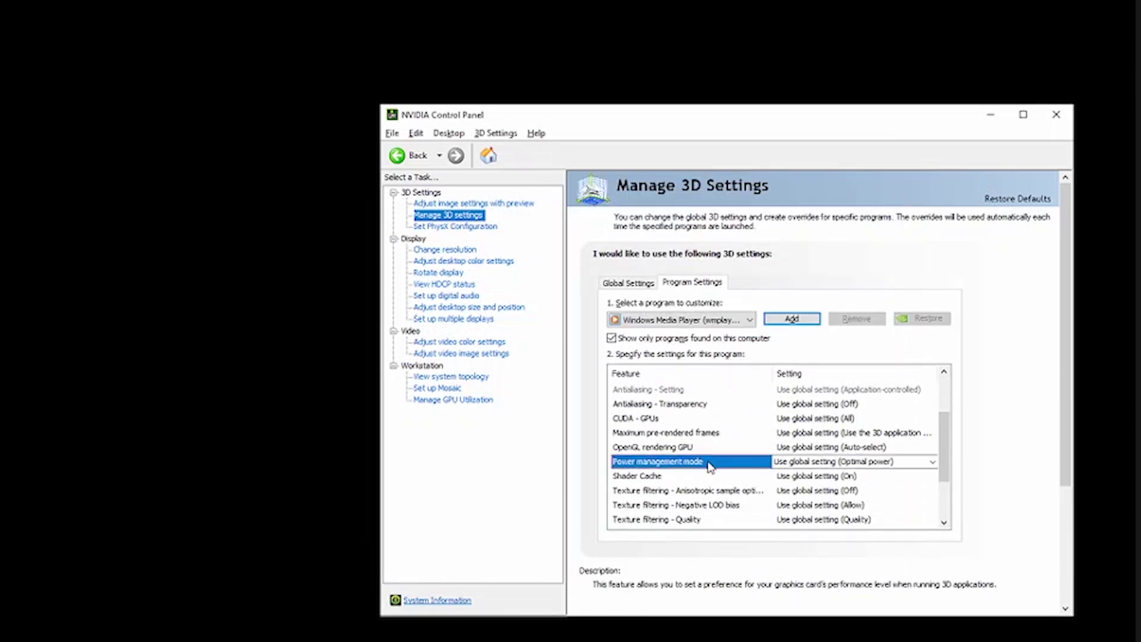
{"action": "left_click", "coordinate": [862, 463]}
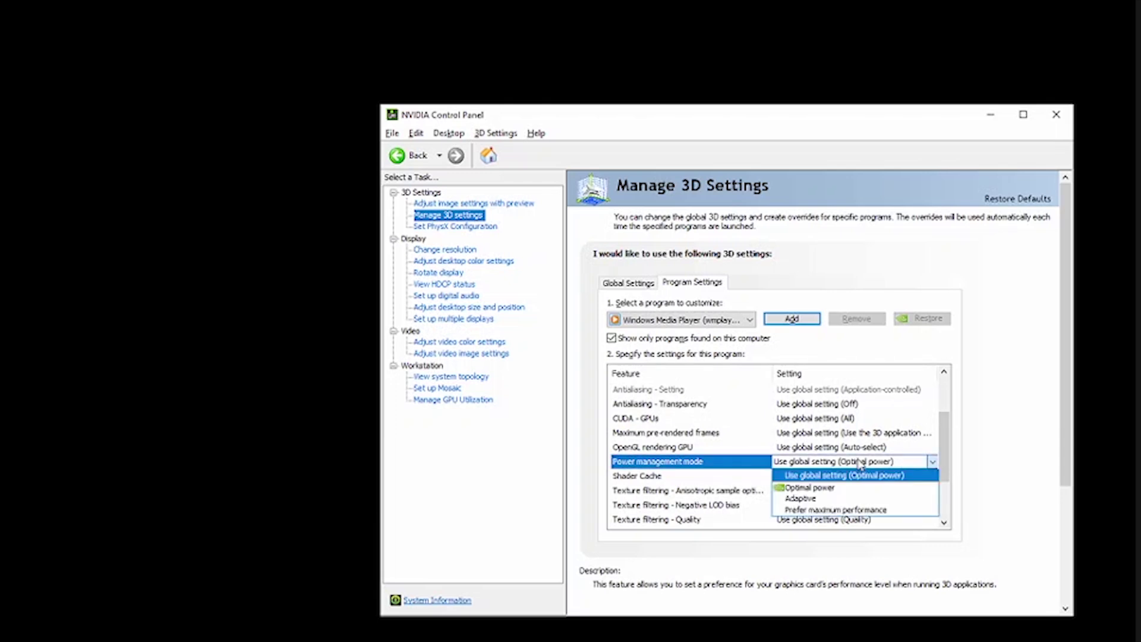
{"action": "left_click", "coordinate": [835, 510]}
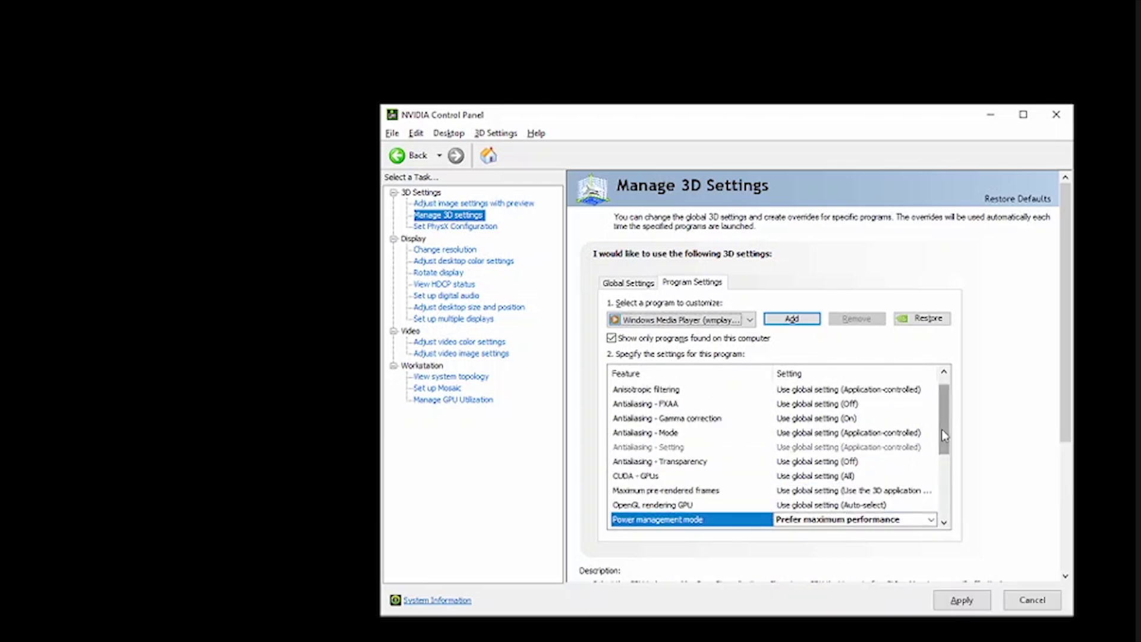
Select Vertical sync for Windows Media Player and show its choices
{"action": "left_click_drag", "start_coordinate": [942, 429], "coordinate": [941, 500]}
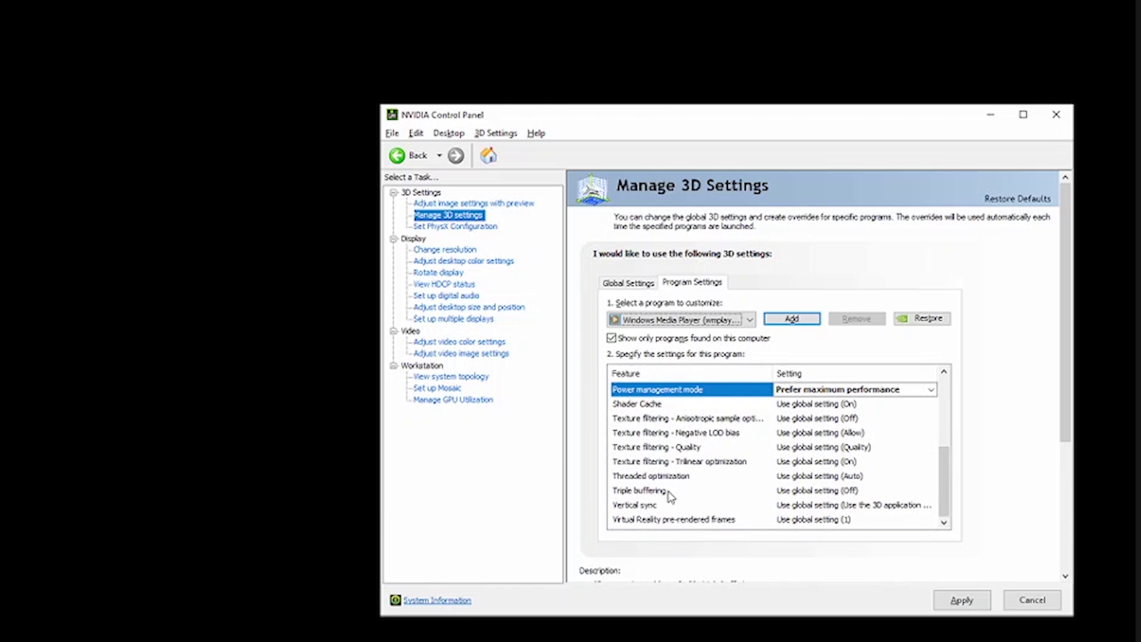
{"action": "left_click", "coordinate": [665, 510]}
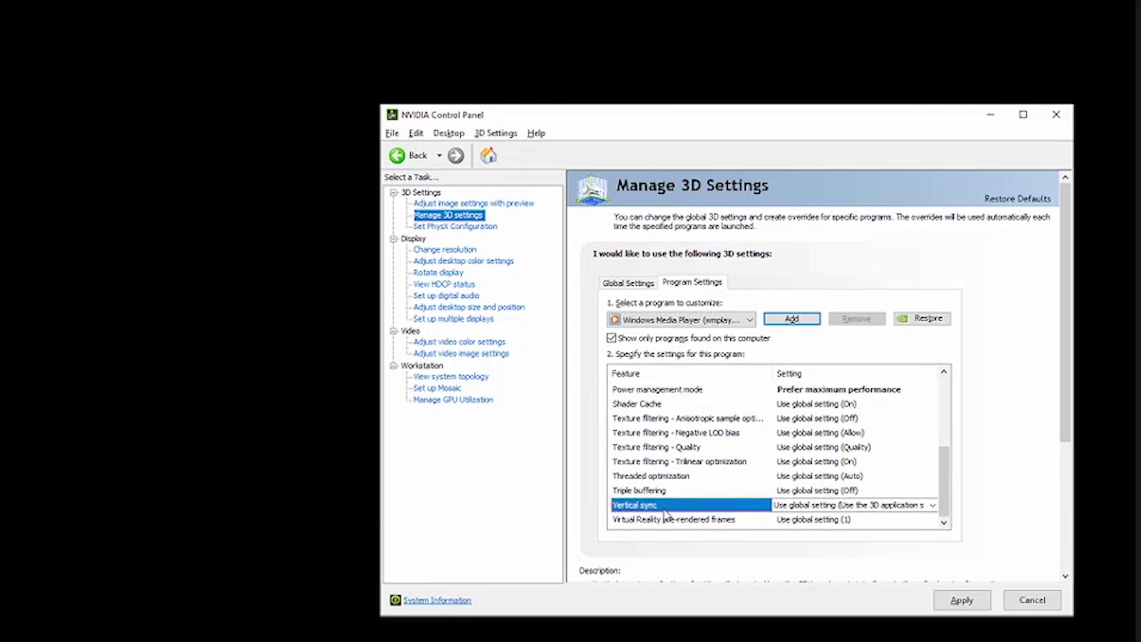
{"action": "left_click", "coordinate": [834, 506]}
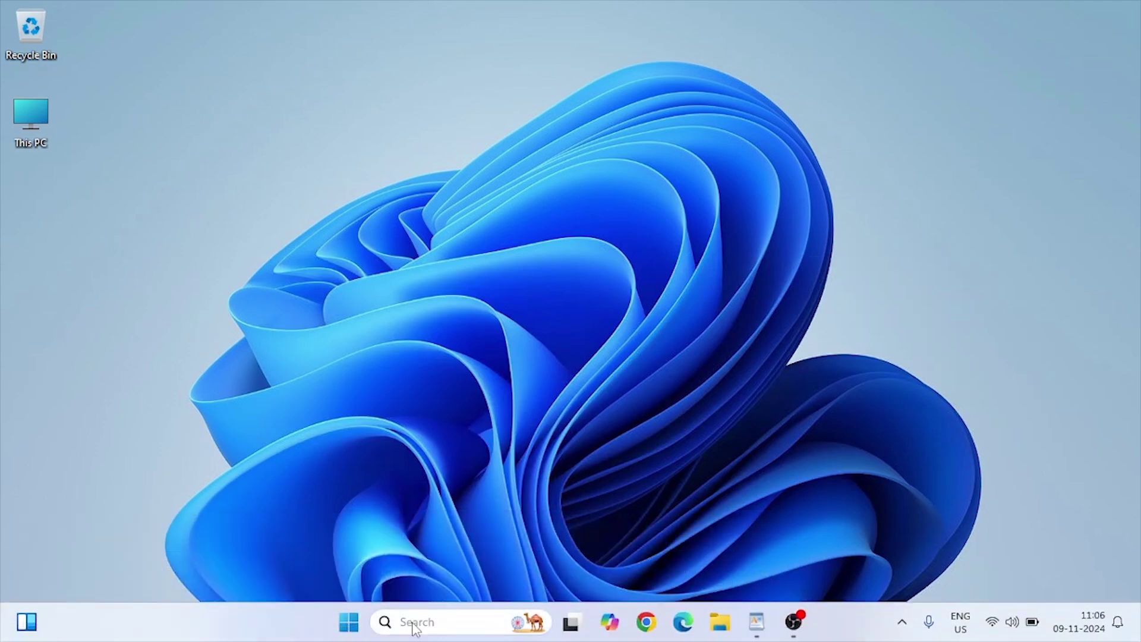
Open the Run dialog from search and run gpedit.msc
{"action": "left_click", "coordinate": [414, 623]}
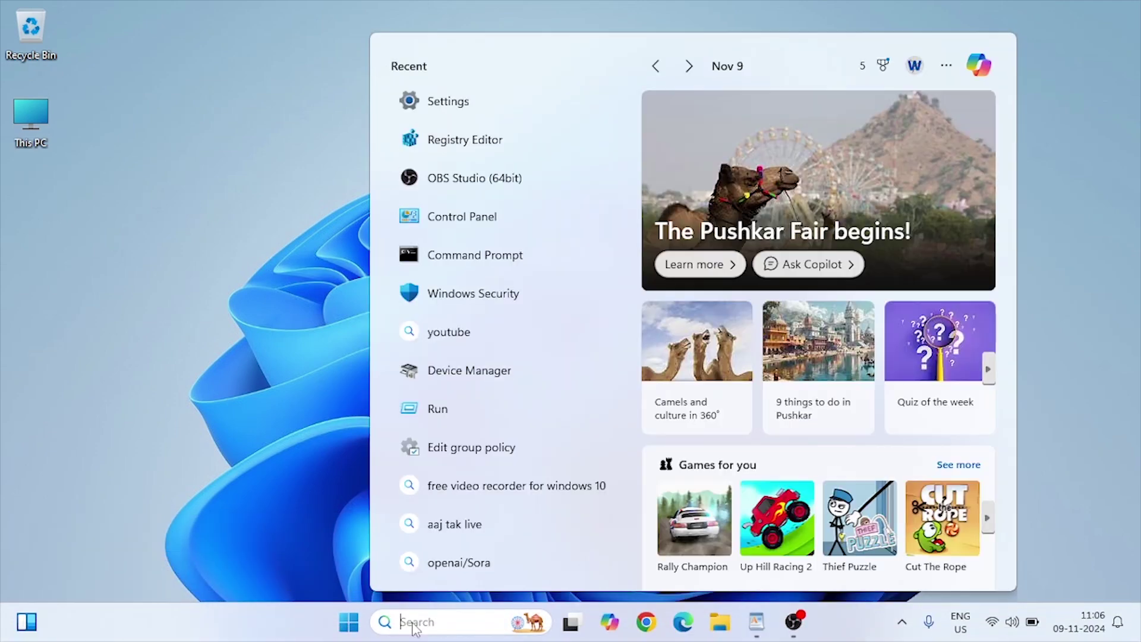
{"action": "type", "text": "run"}
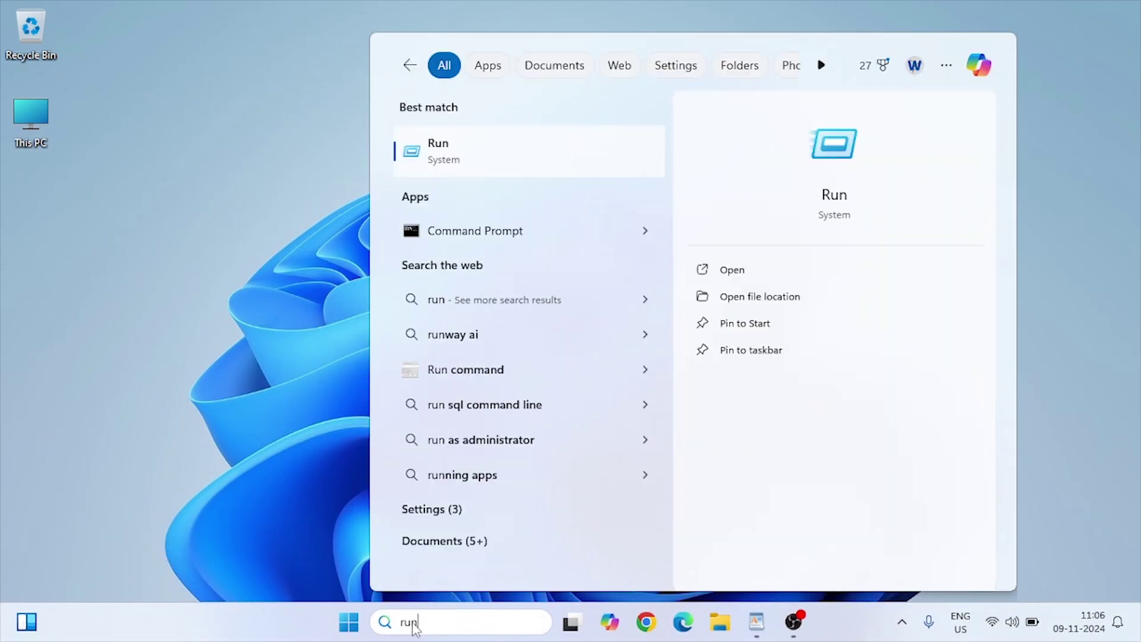
{"action": "left_click", "coordinate": [481, 144]}
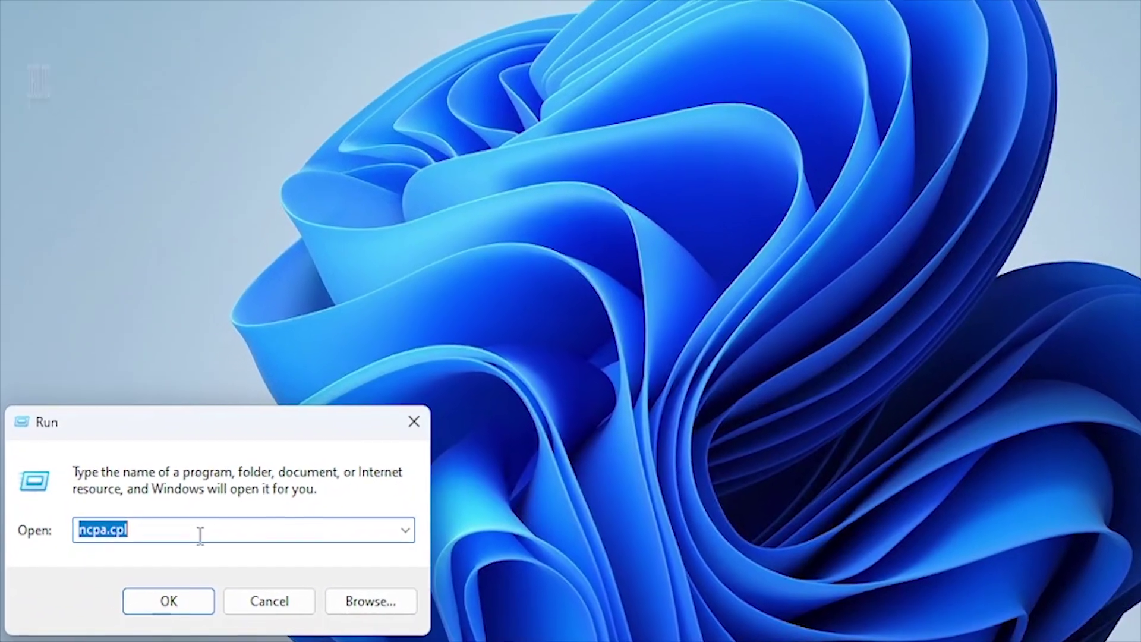
{"action": "type", "text": "gpedit"}
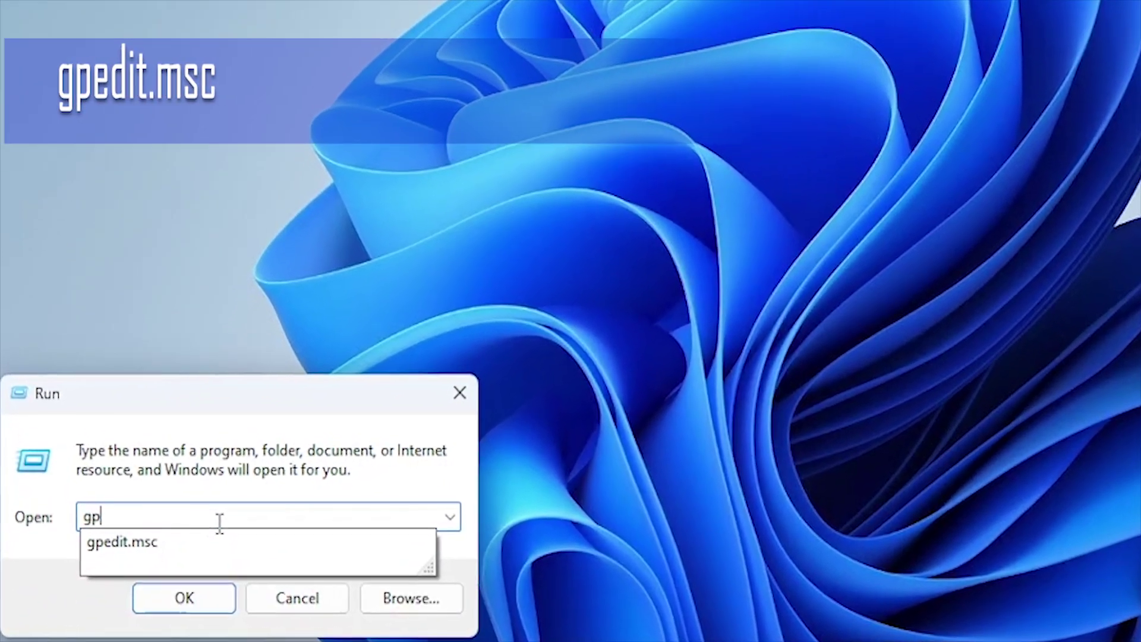
{"action": "type", "text": ".msc"}
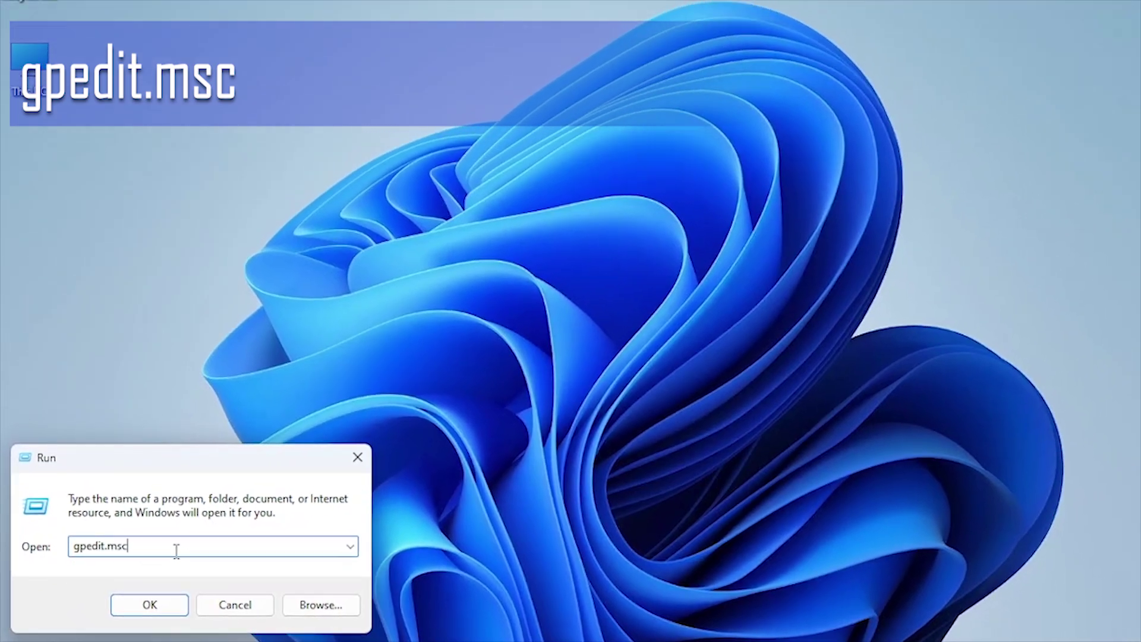
{"action": "key", "text": "Return"}
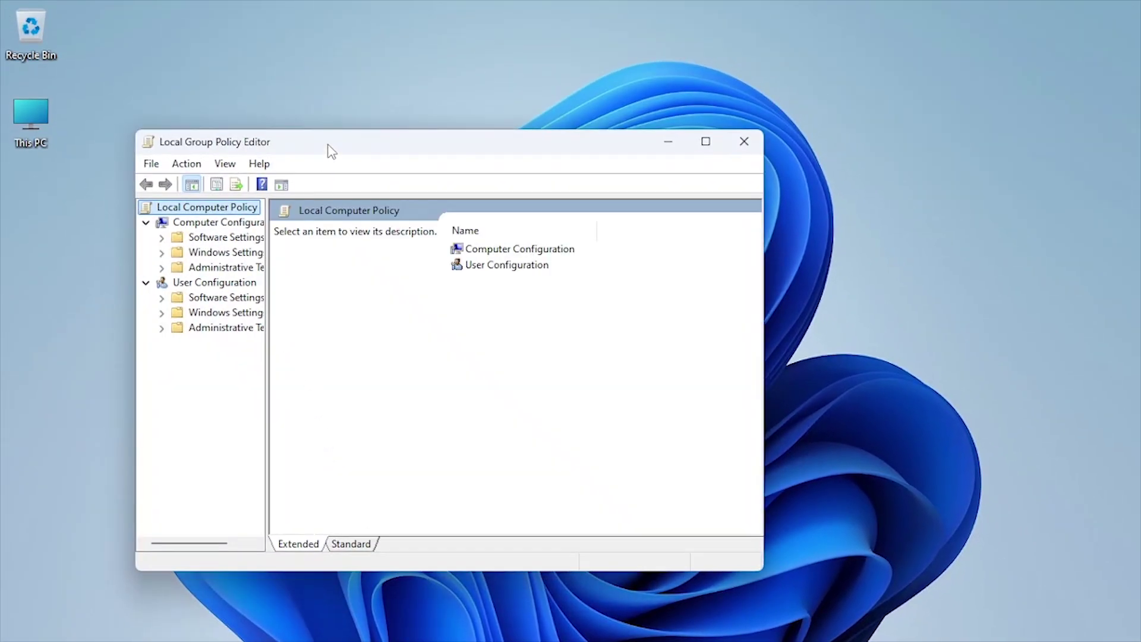
Under Administrative Templates > Network > BITS, open 'Limit the maximum network bandwidth for BITS background transfers'
{"action": "double_click", "coordinate": [331, 151]}
{"action": "left_click_drag", "start_coordinate": [131, 232], "coordinate": [190, 236]}
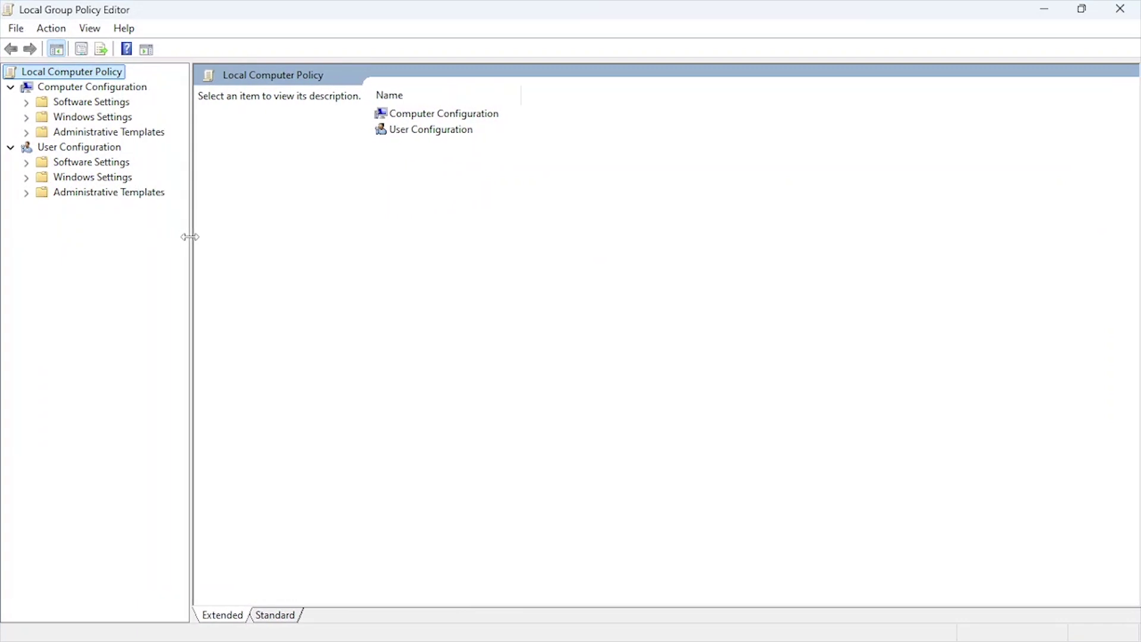
{"action": "left_click", "coordinate": [26, 132]}
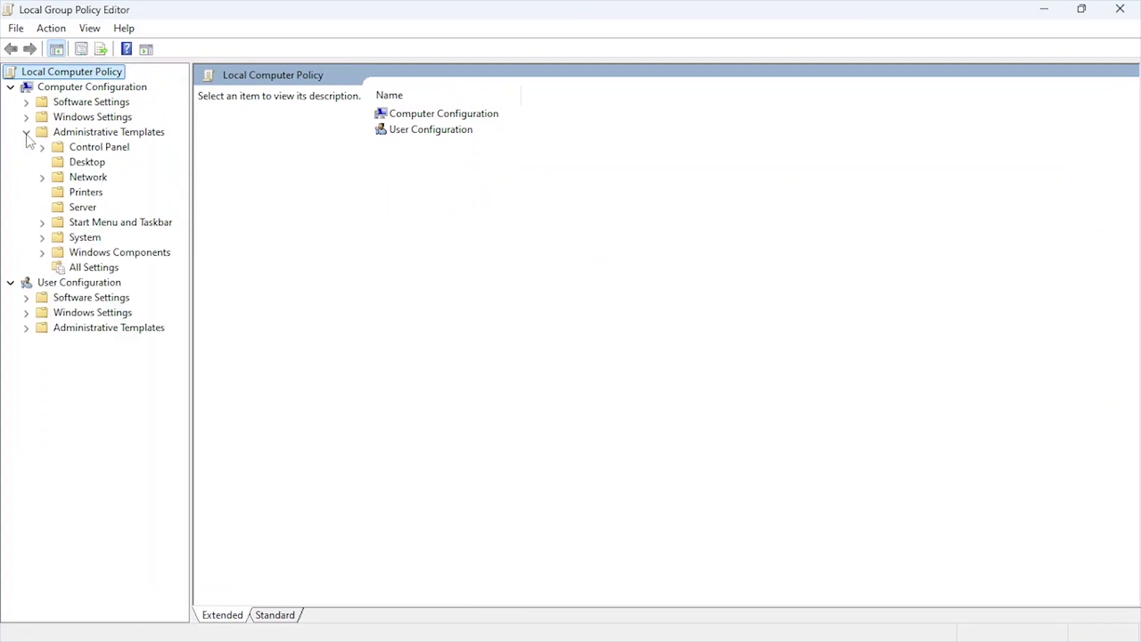
{"action": "left_click", "coordinate": [42, 177]}
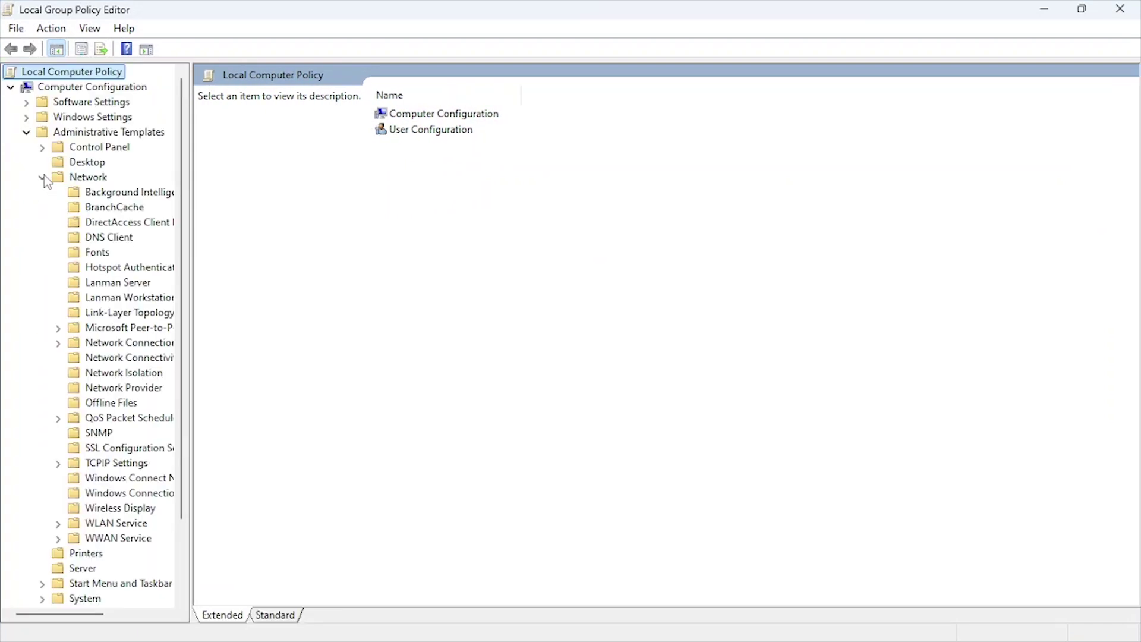
{"action": "left_click", "coordinate": [110, 196]}
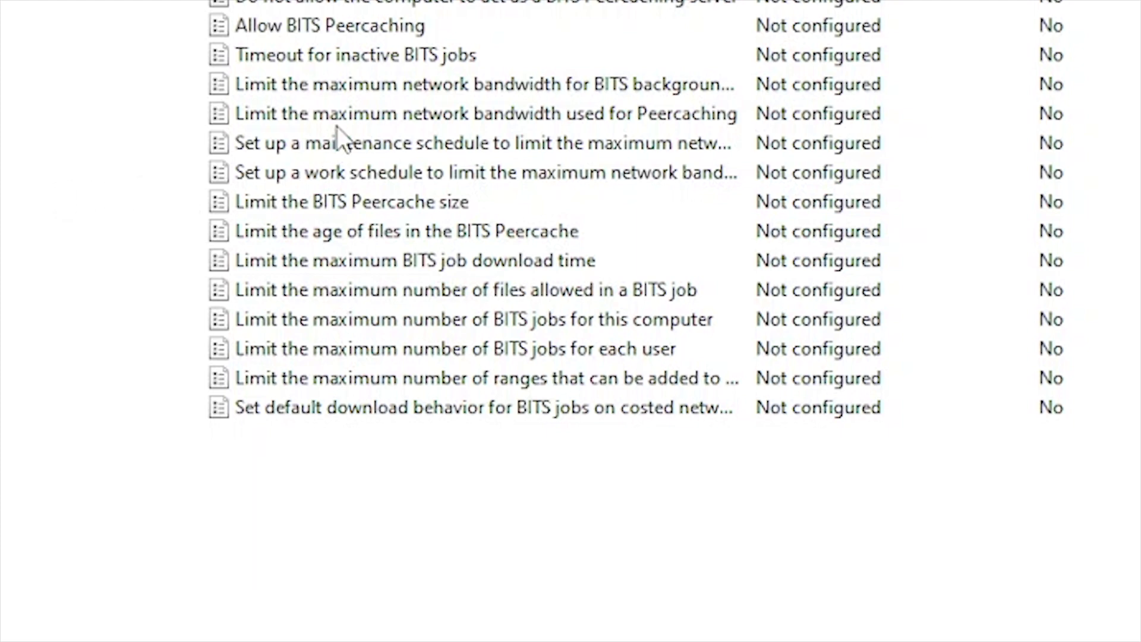
{"action": "double_click", "coordinate": [361, 88]}
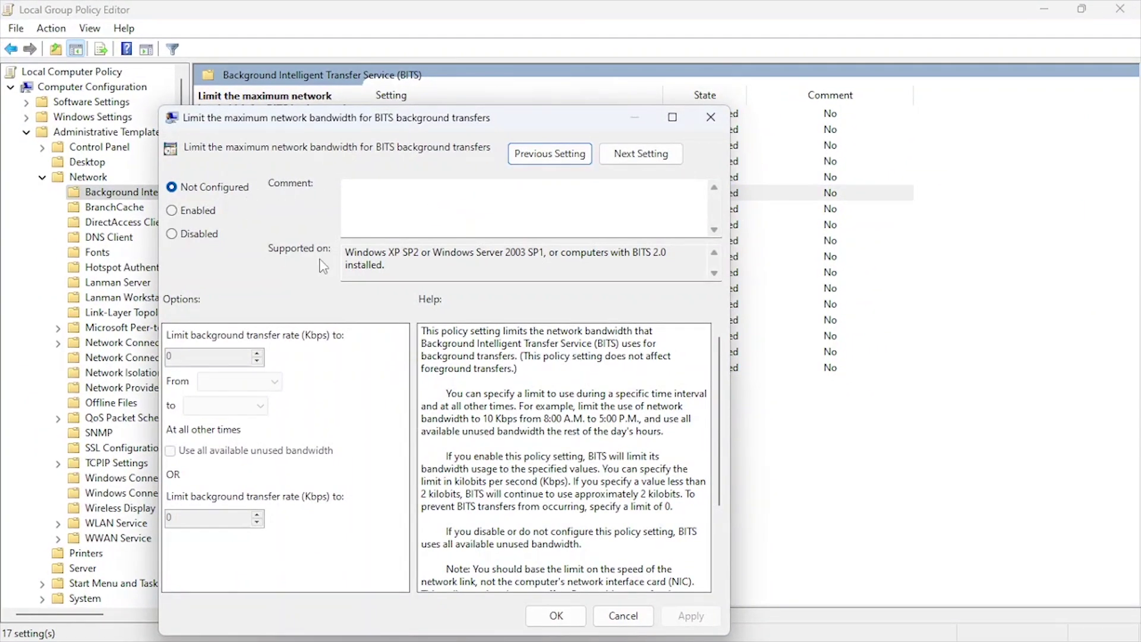
Enable the BITS bandwidth policy and set both transfer rate limits to 100 Kbps
{"action": "left_click", "coordinate": [172, 210]}
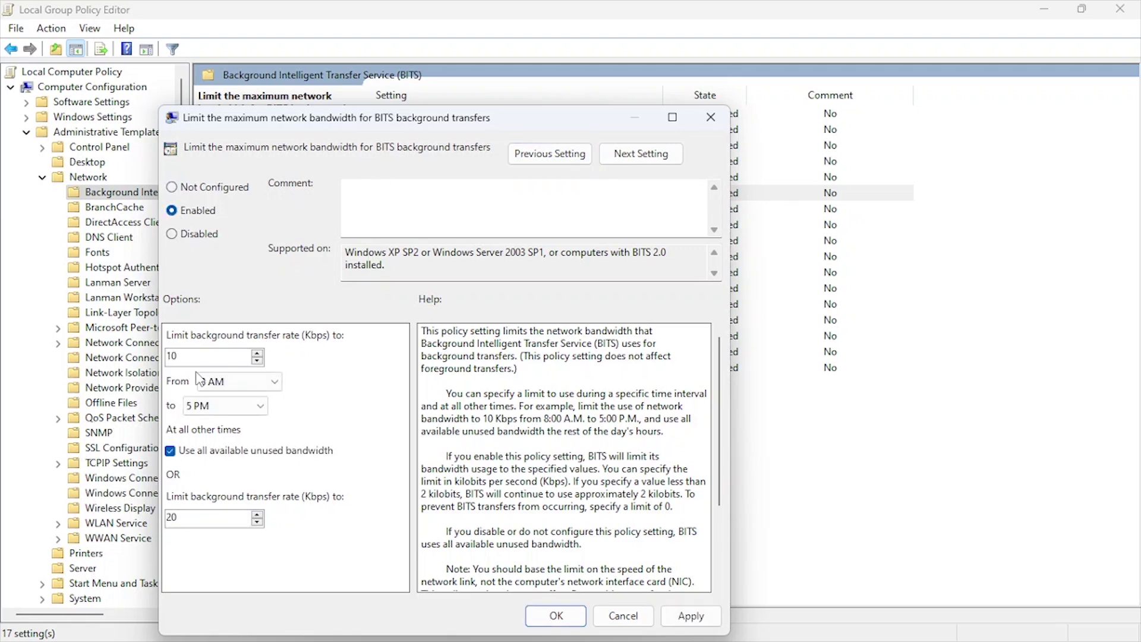
{"action": "left_click_drag", "start_coordinate": [193, 351], "coordinate": [115, 357]}
{"action": "type", "text": "10"}
{"action": "left_click_drag", "start_coordinate": [190, 520], "coordinate": [154, 525]}
{"action": "type", "text": "1"}
Schedule the limit from 6 PM to 11 PM, then apply and confirm the policy
{"action": "left_click", "coordinate": [277, 383]}
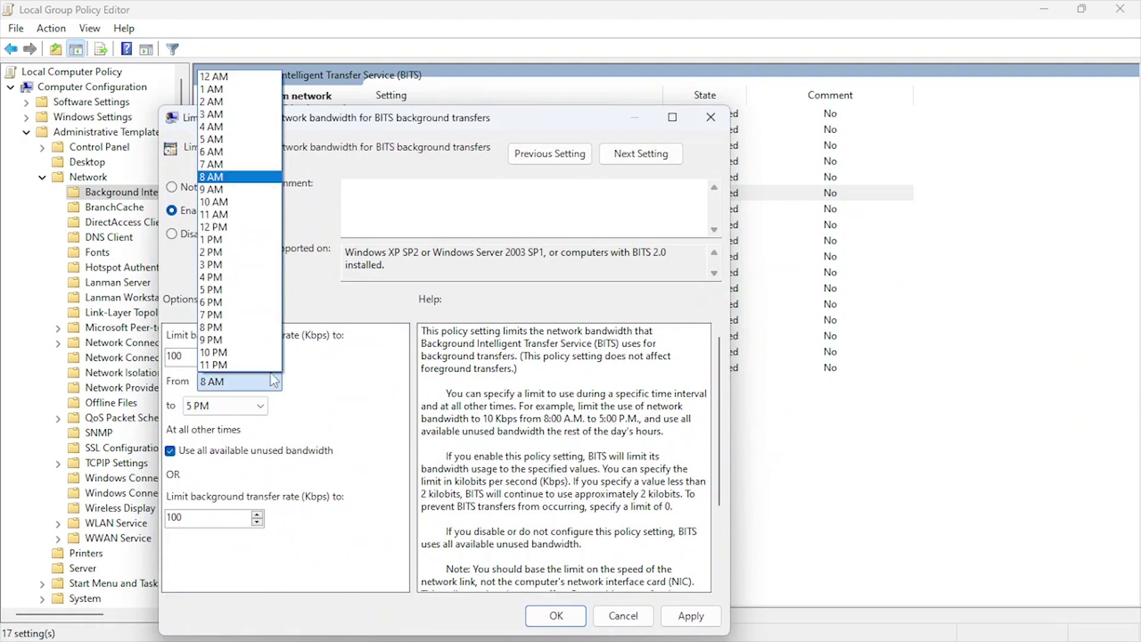
{"action": "left_click", "coordinate": [232, 302]}
{"action": "left_click", "coordinate": [265, 413]}
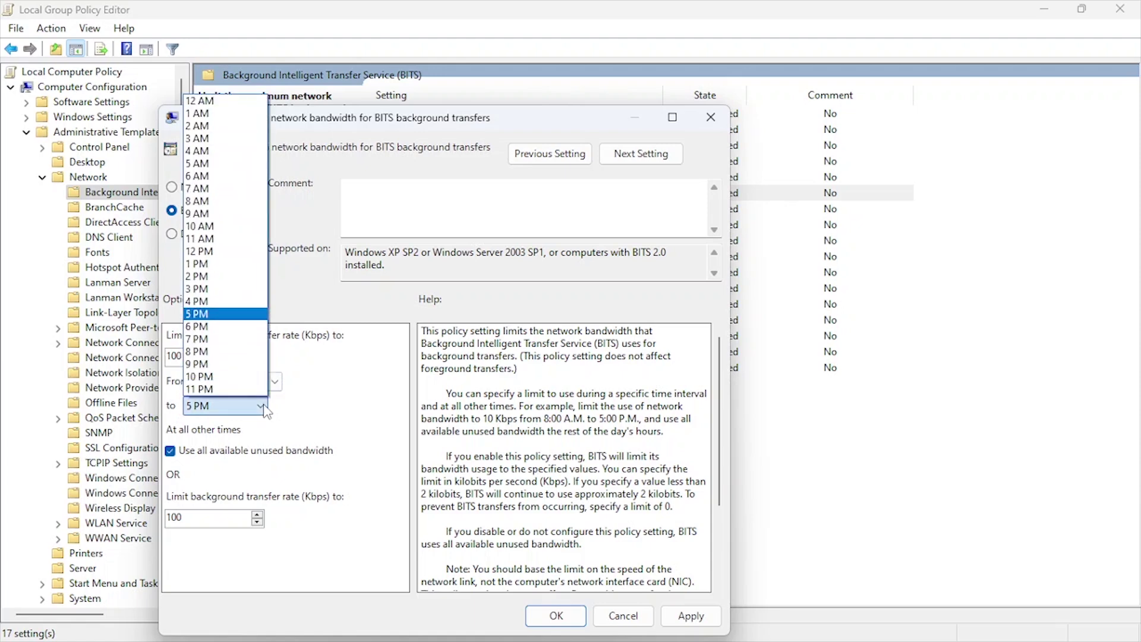
{"action": "left_click", "coordinate": [232, 390]}
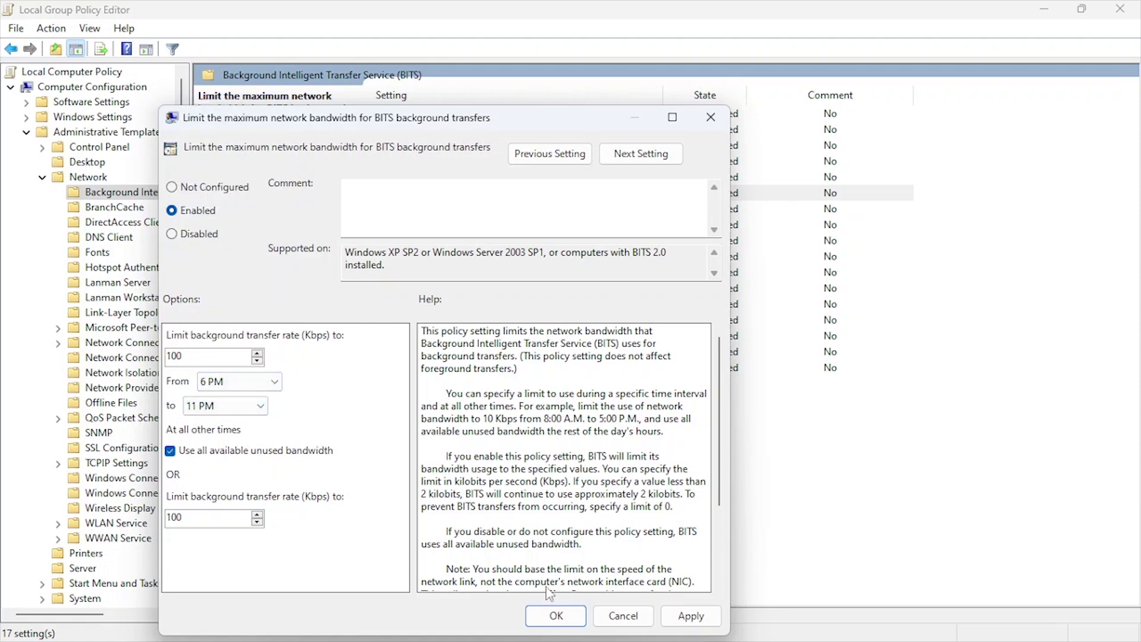
{"action": "left_click", "coordinate": [682, 618]}
{"action": "left_click", "coordinate": [554, 616]}
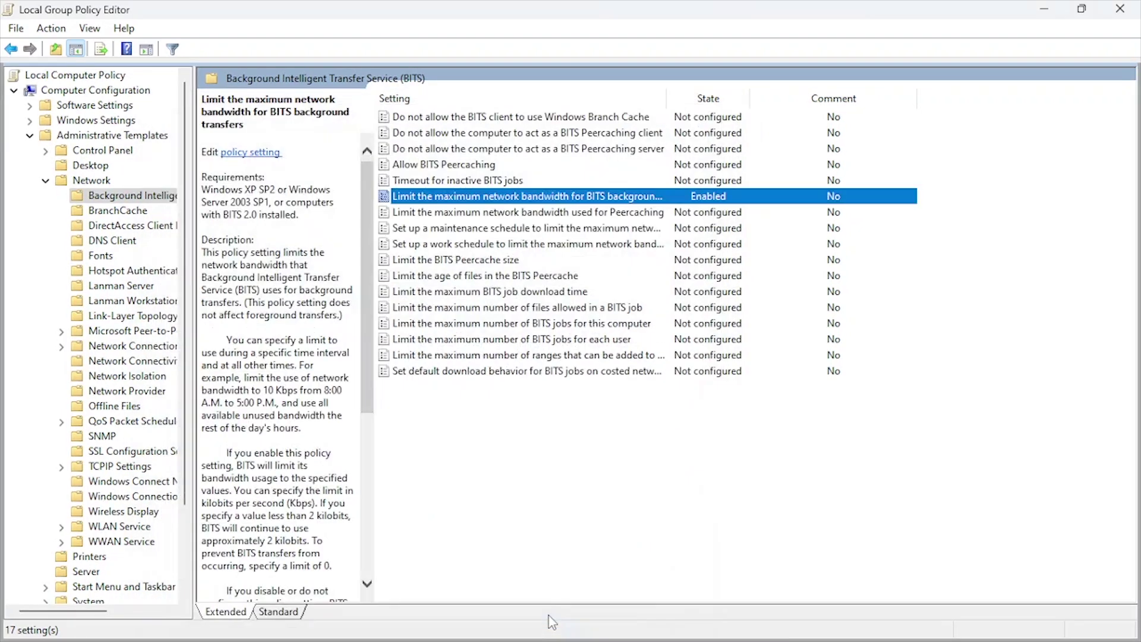
{"action": "left_click", "coordinate": [478, 477]}
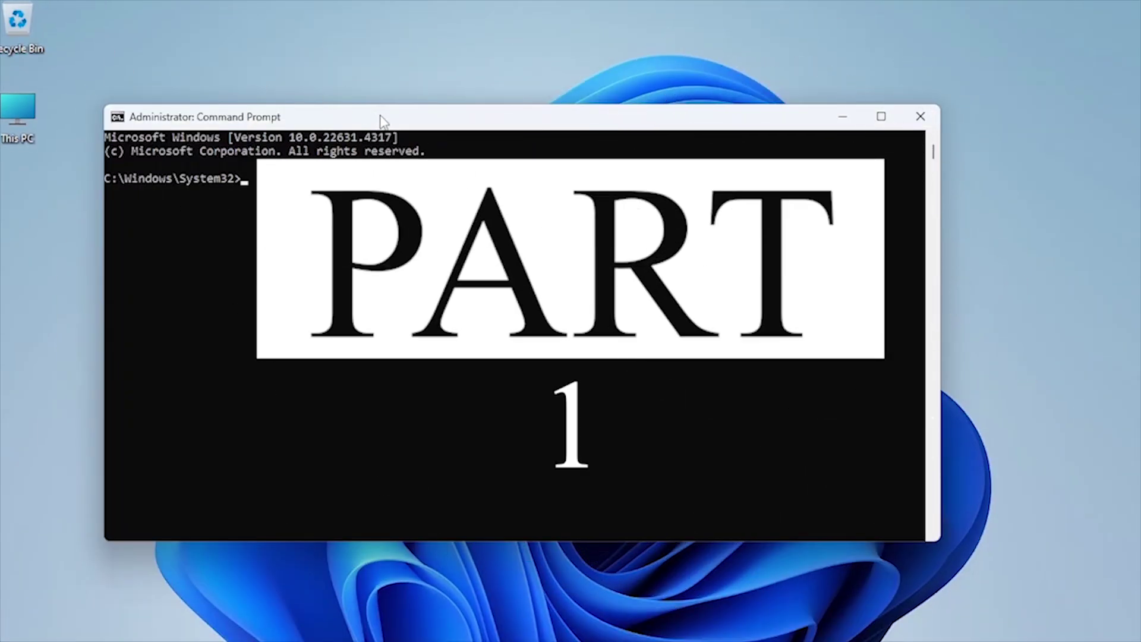
Run the pasted powercfg -duplicatescheme command to create an Ultimate Performance power scheme
{"action": "type", "text": "powercfg -duplicatescheme e9a42b02-d5df-448d-aa00-03f14749eb61"}
{"action": "key", "text": "Return"}
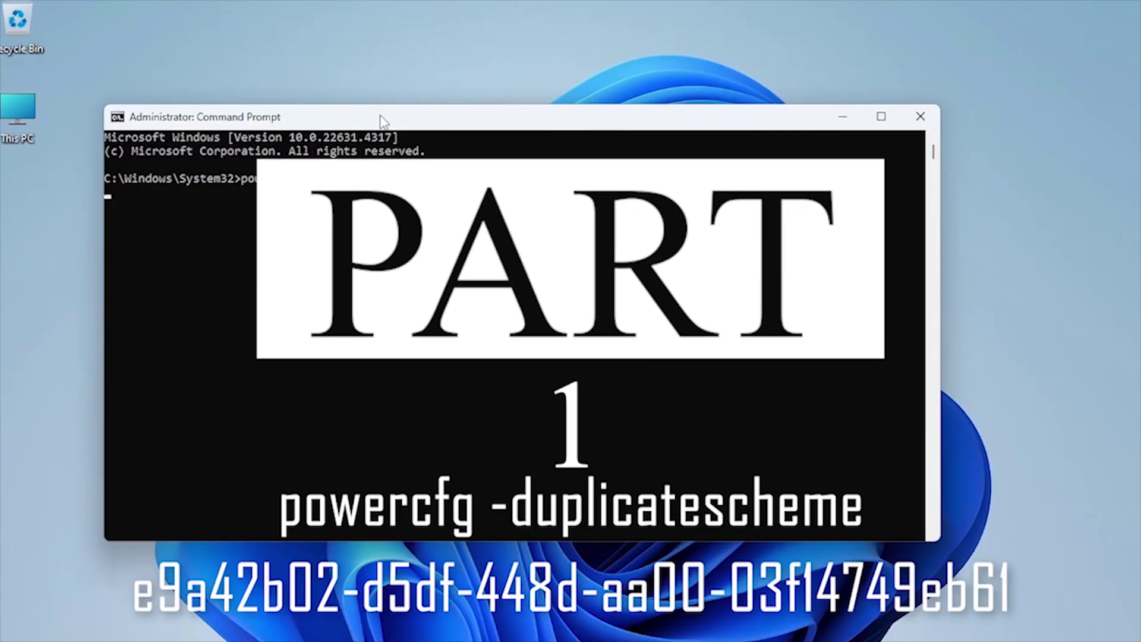
{"action": "left_click_drag", "start_coordinate": [494, 192], "coordinate": [646, 202]}
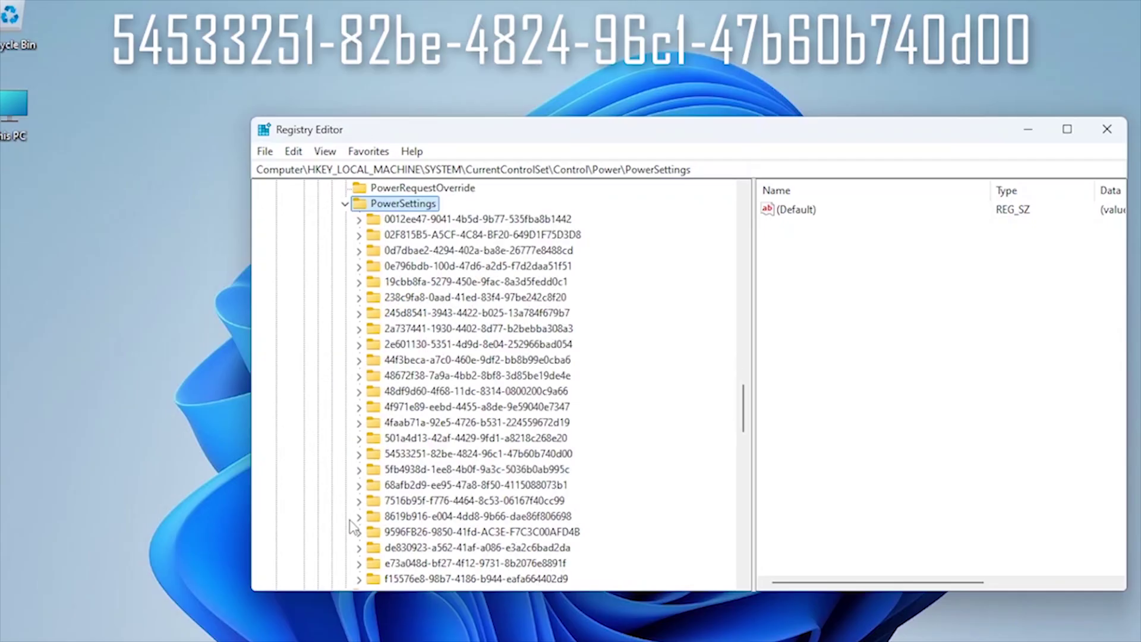
{"action": "left_click", "coordinate": [421, 454]}
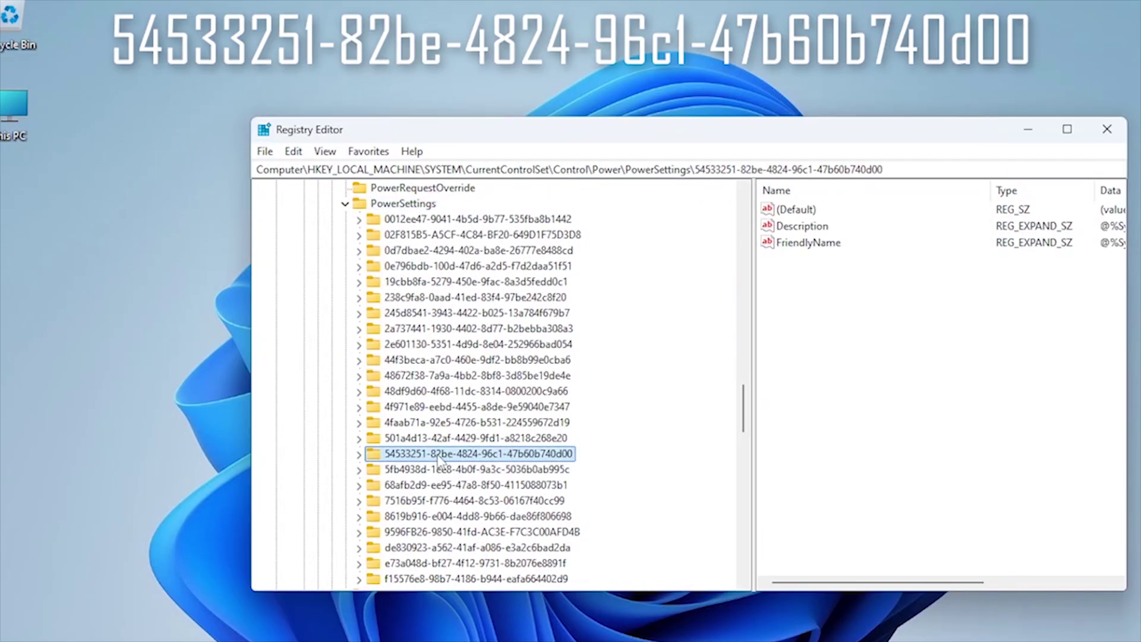
{"action": "left_click", "coordinate": [360, 454]}
{"action": "left_click", "coordinate": [480, 234]}
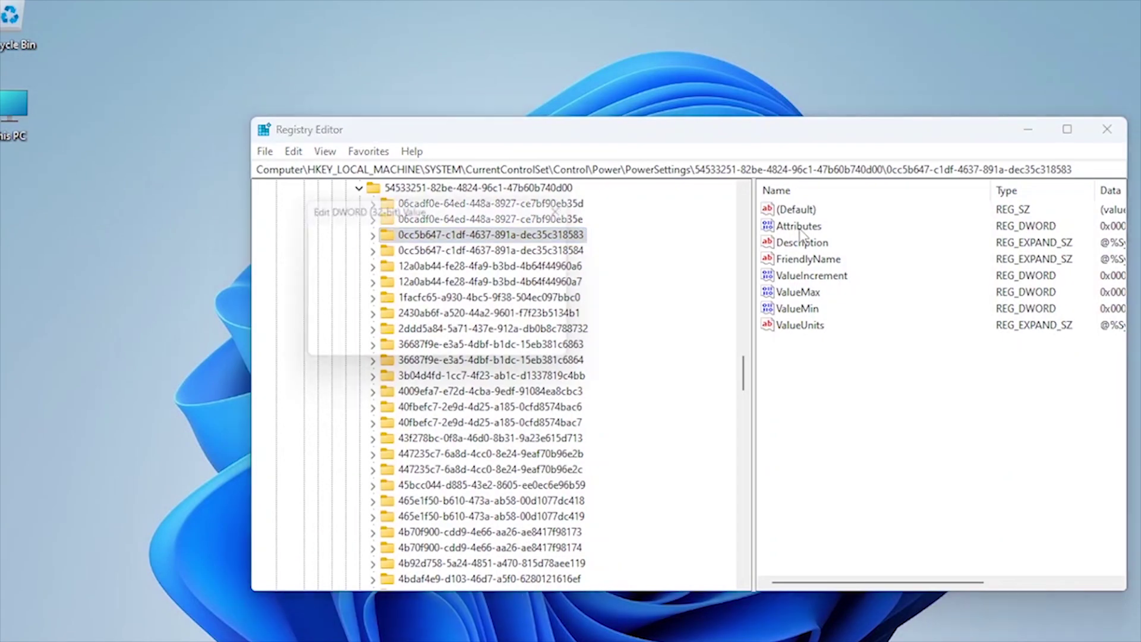